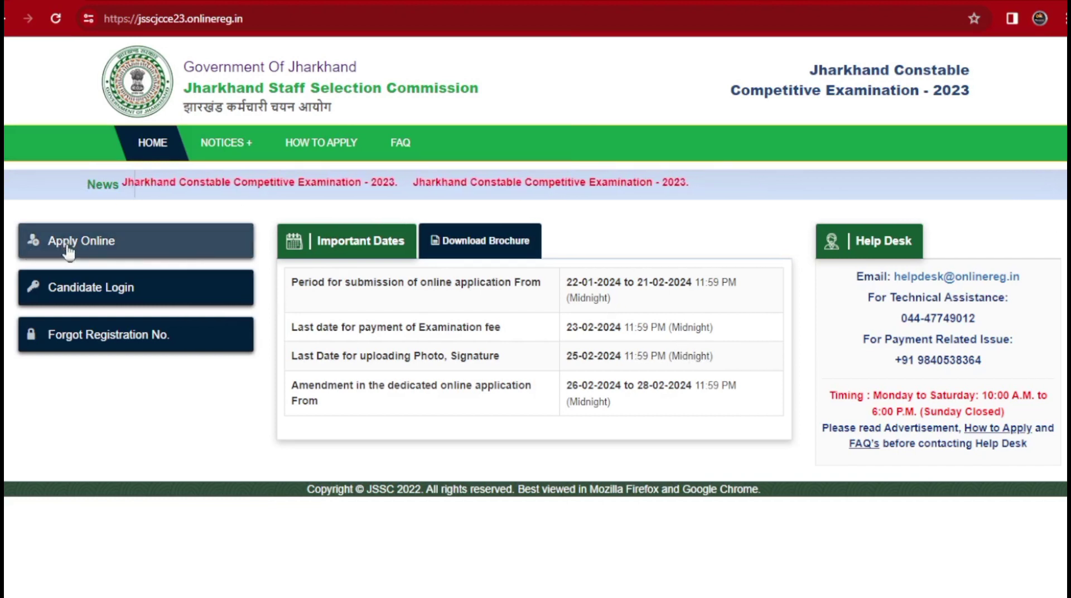
Open the online application form for the Jharkhand Constable Competitive Examination - 2023
left_click(97, 255)
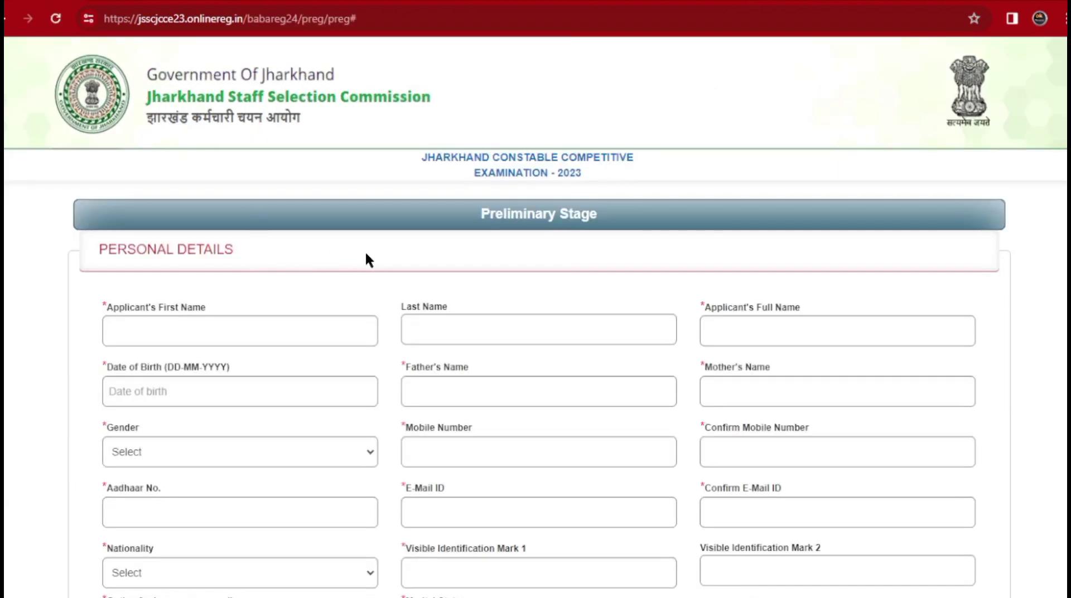
scroll(363, 257, "down", 3)
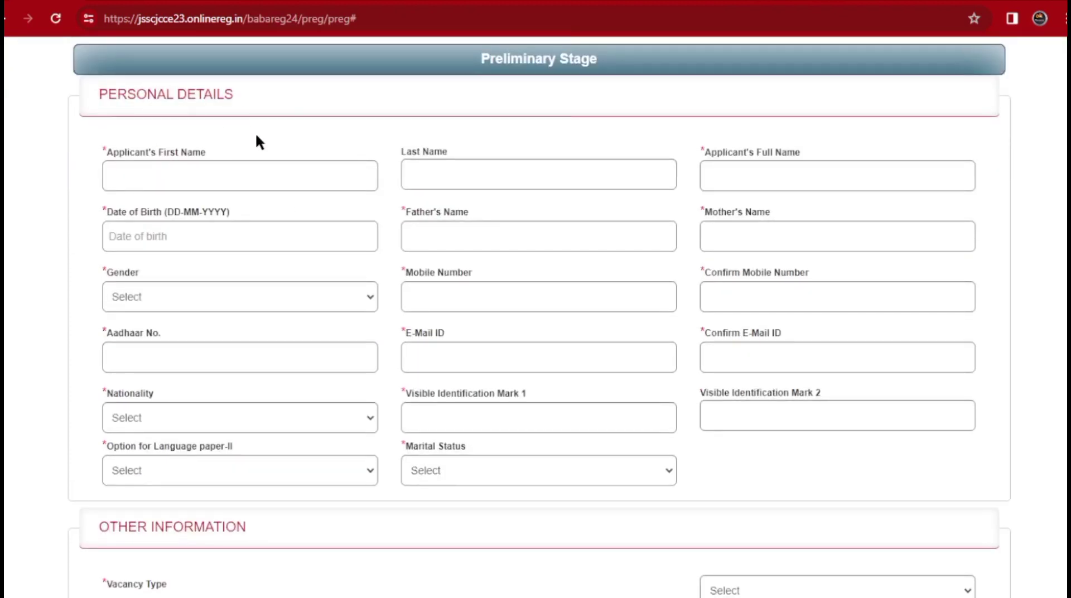
scroll(254, 134, "down", 3)
scroll(252, 132, "up", 3)
Go through the applicant's name, date of birth and parents' name fields in the personal details
left_click(216, 176)
left_click(453, 176)
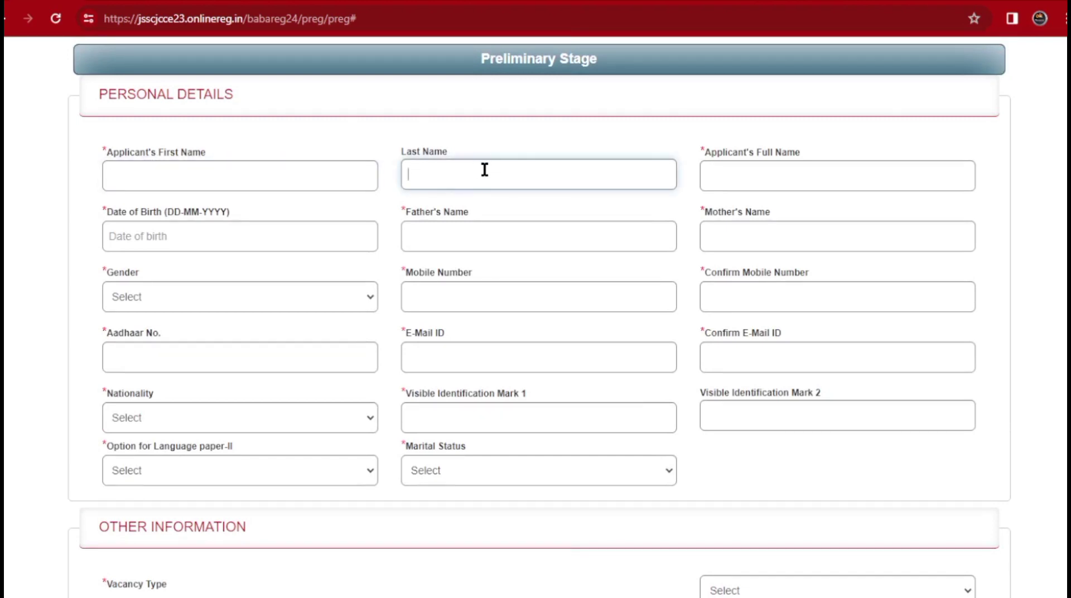
left_click(758, 180)
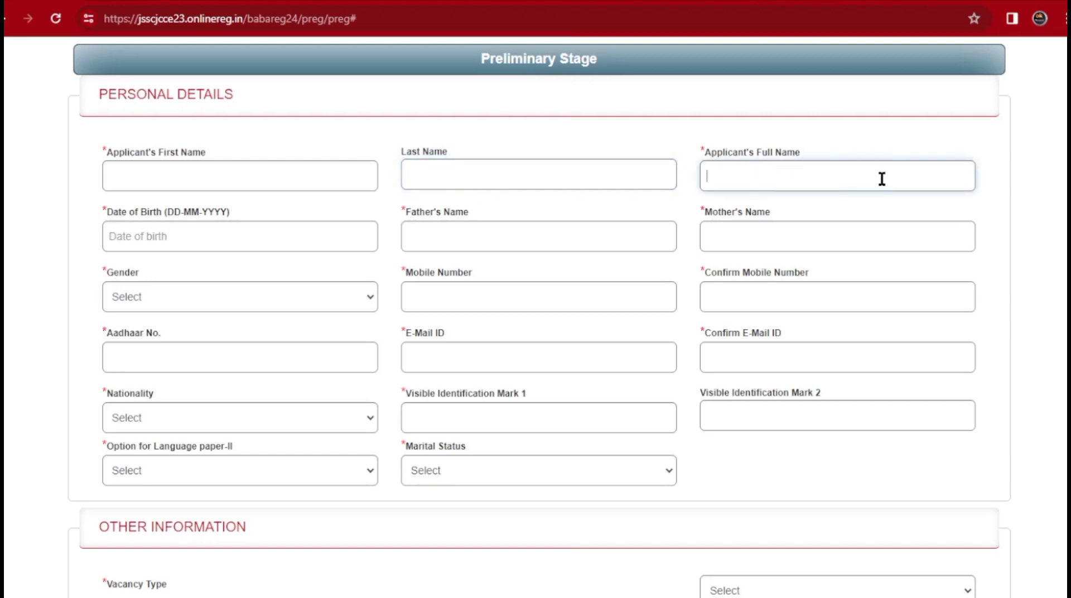
left_click(160, 237)
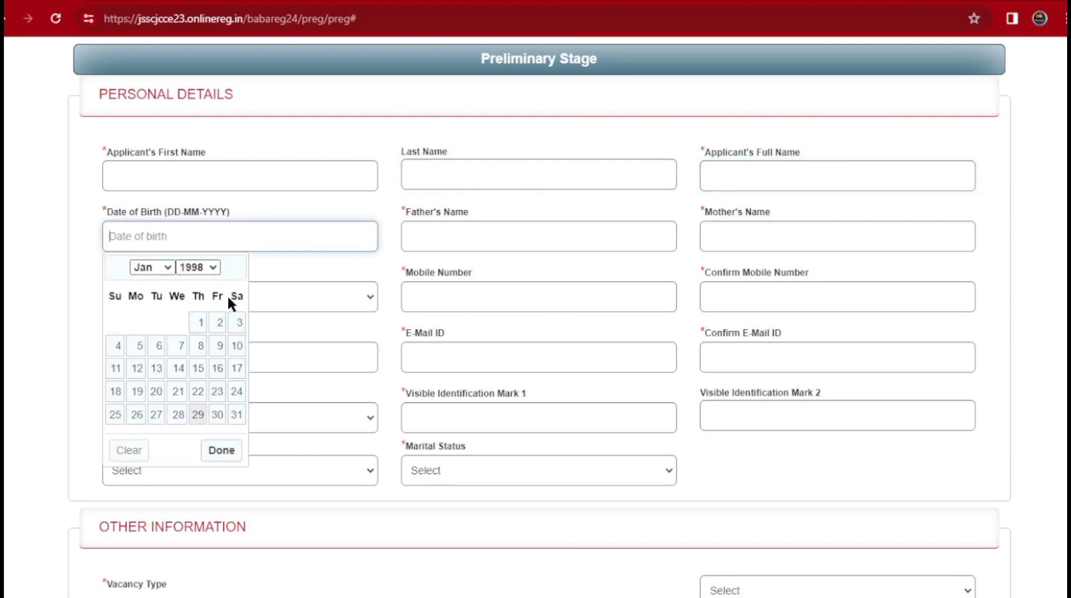
left_click(310, 262)
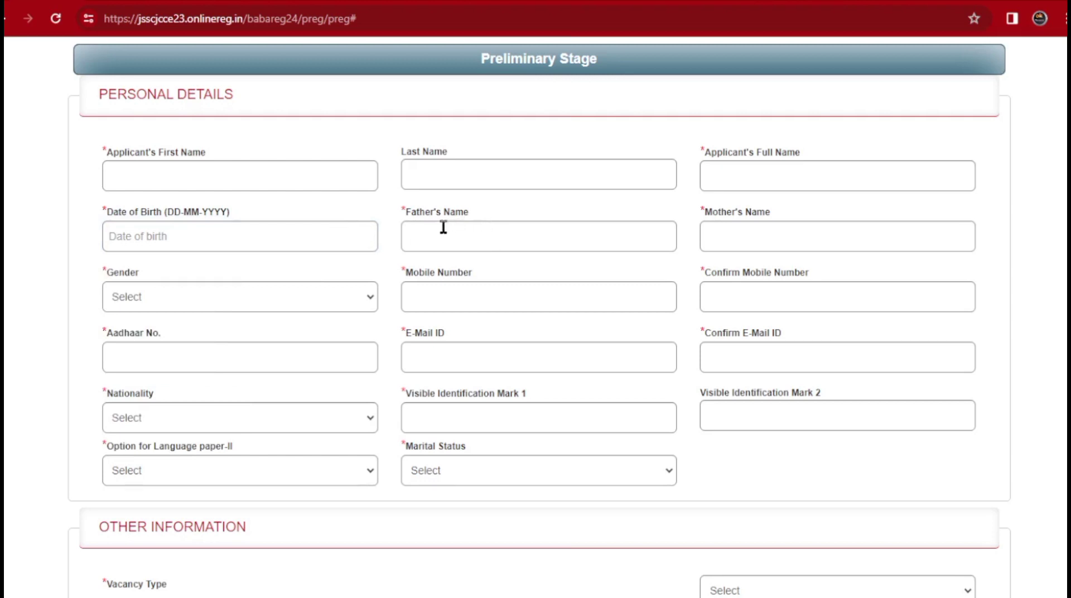
left_click(479, 234)
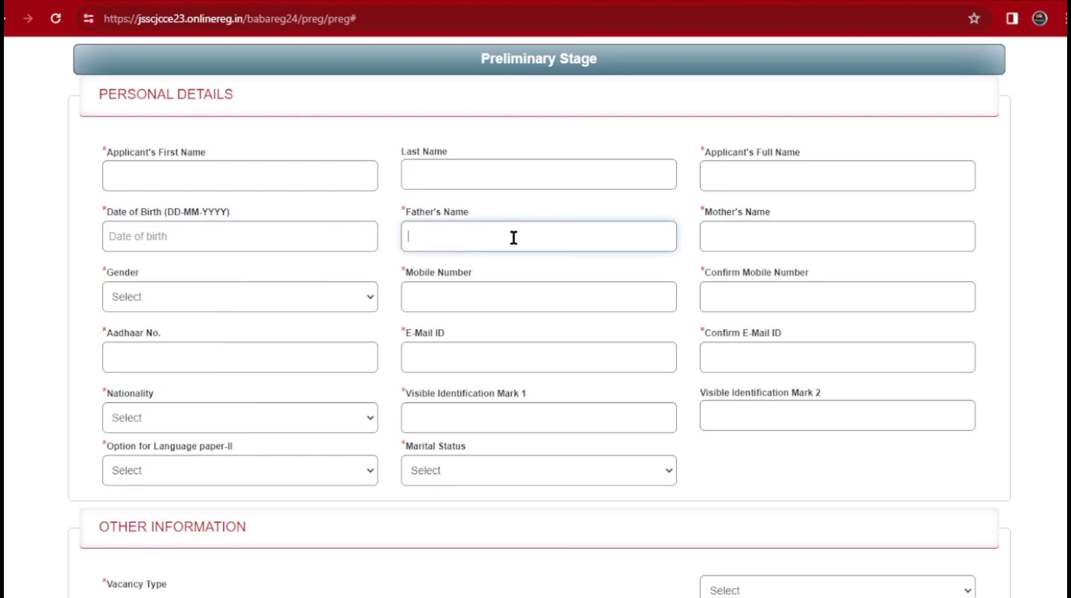
left_click(757, 237)
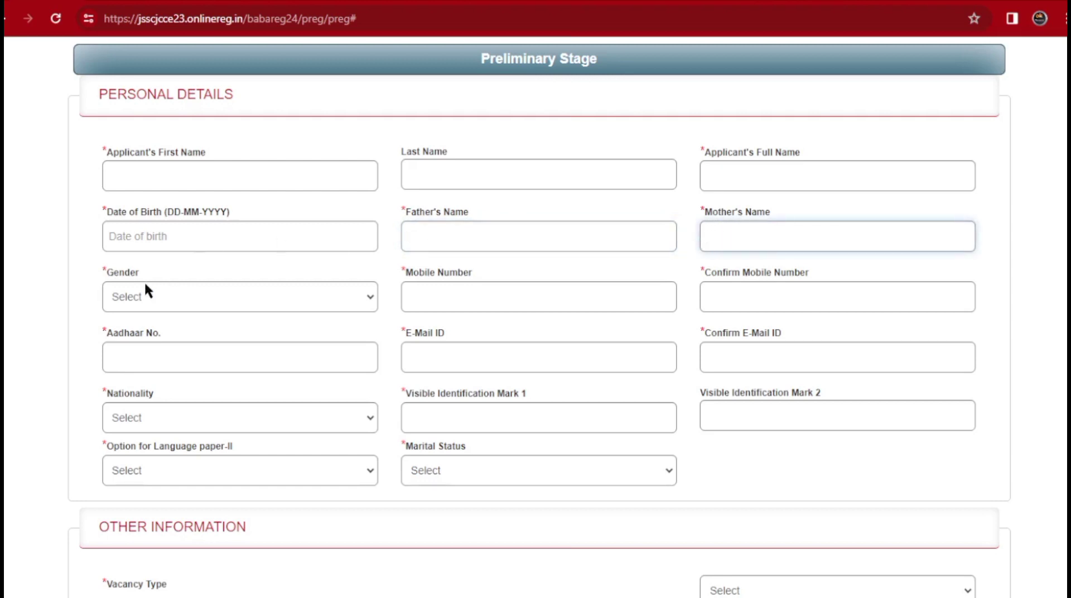
Set the gender to MALE and go through the mobile number, Aadhaar number and e-mail fields
left_click(176, 299)
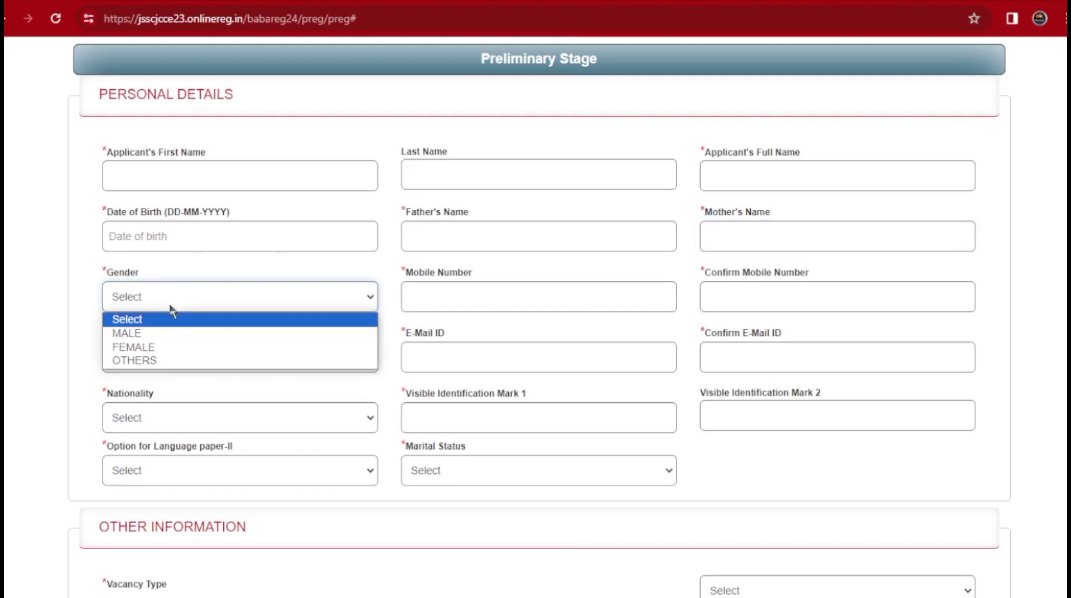
left_click(163, 335)
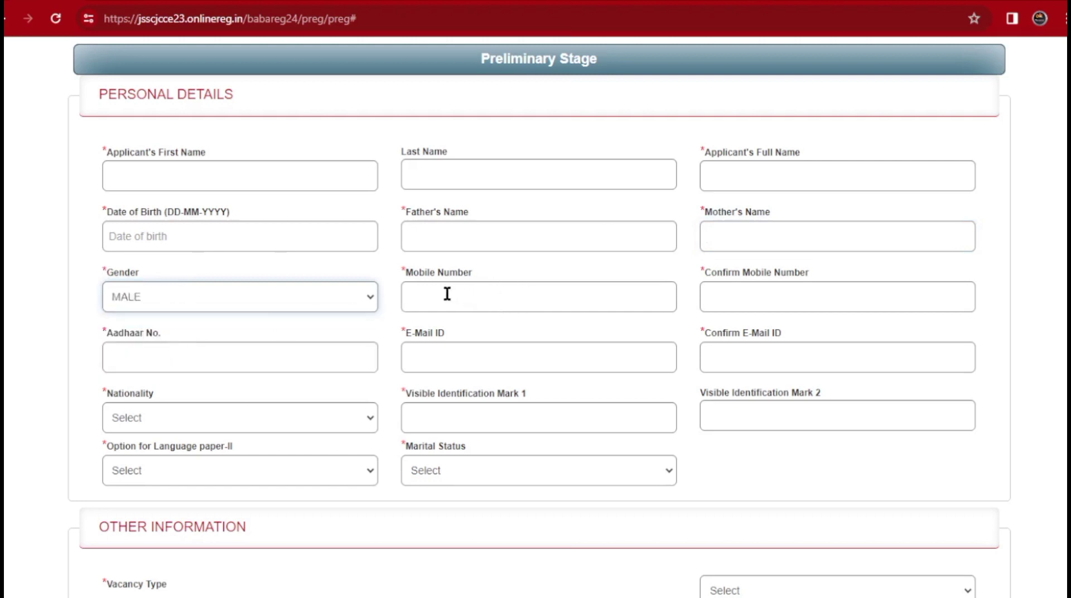
left_click(446, 293)
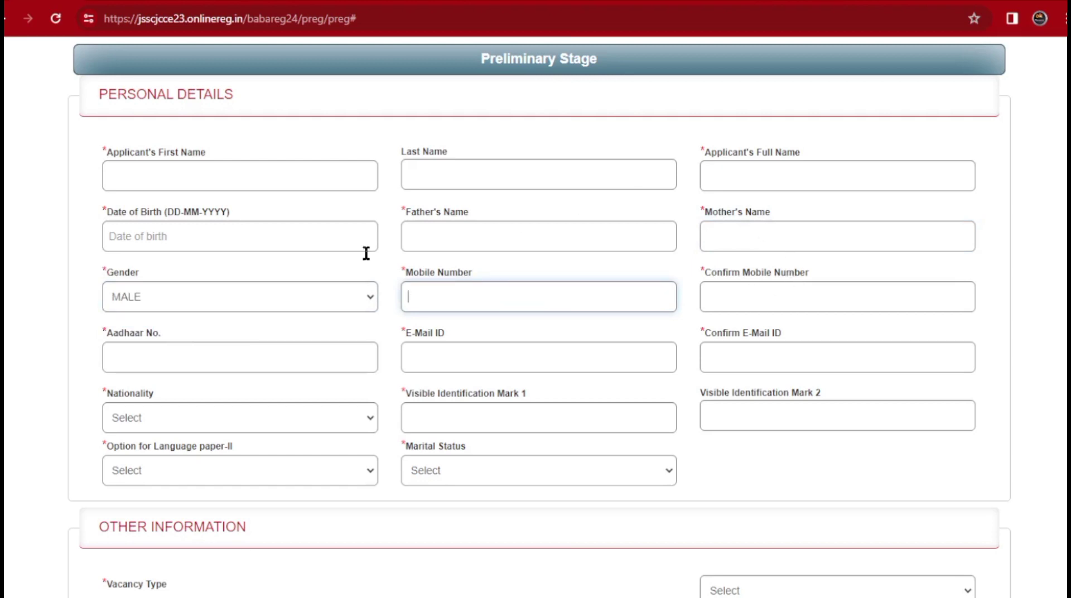
left_click(229, 351)
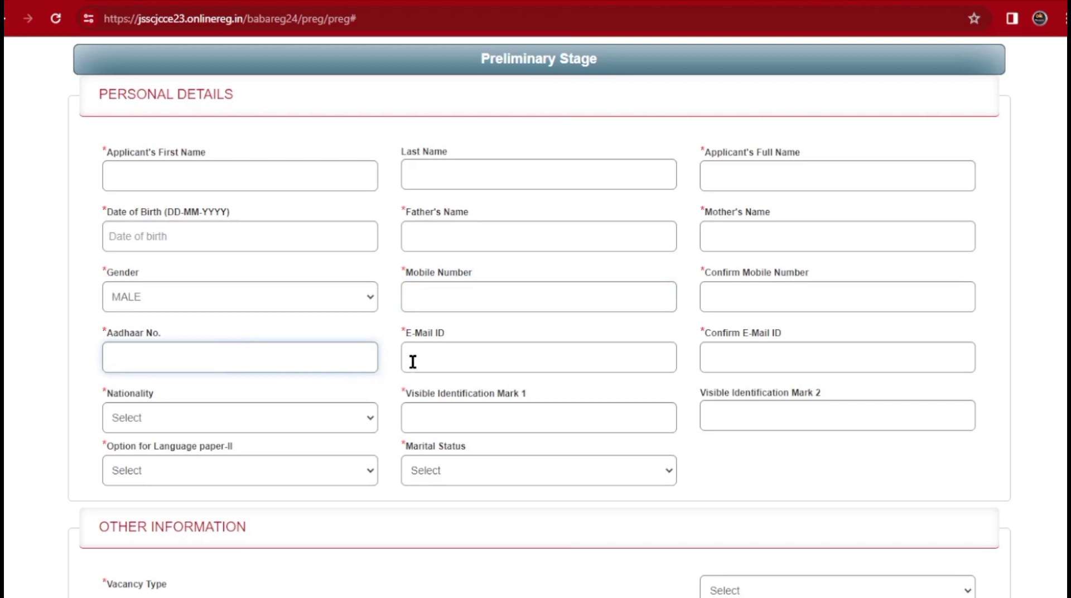
left_click(444, 352)
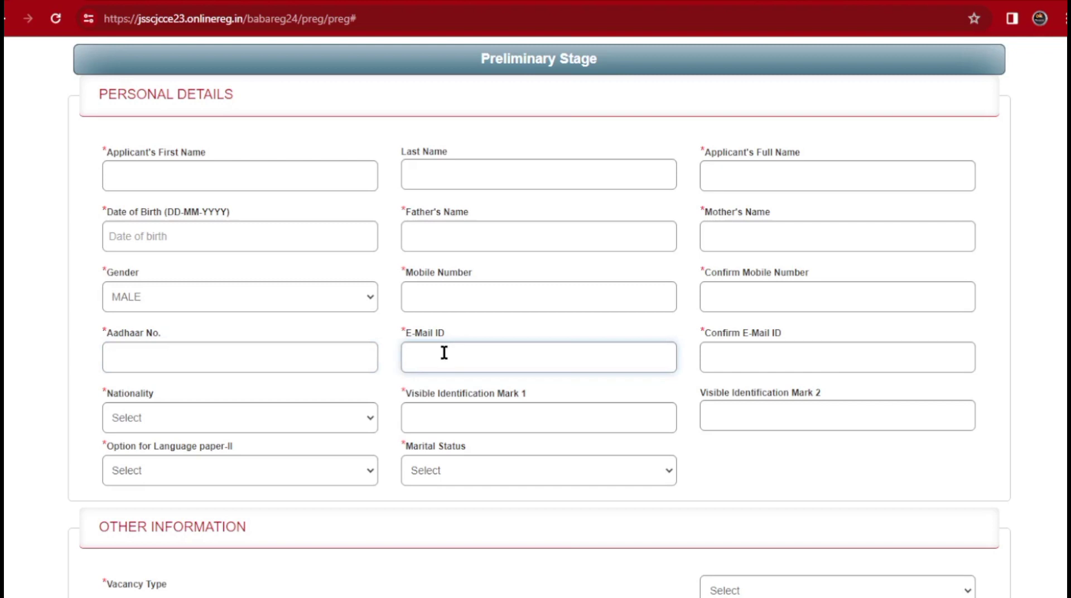
left_click(748, 357)
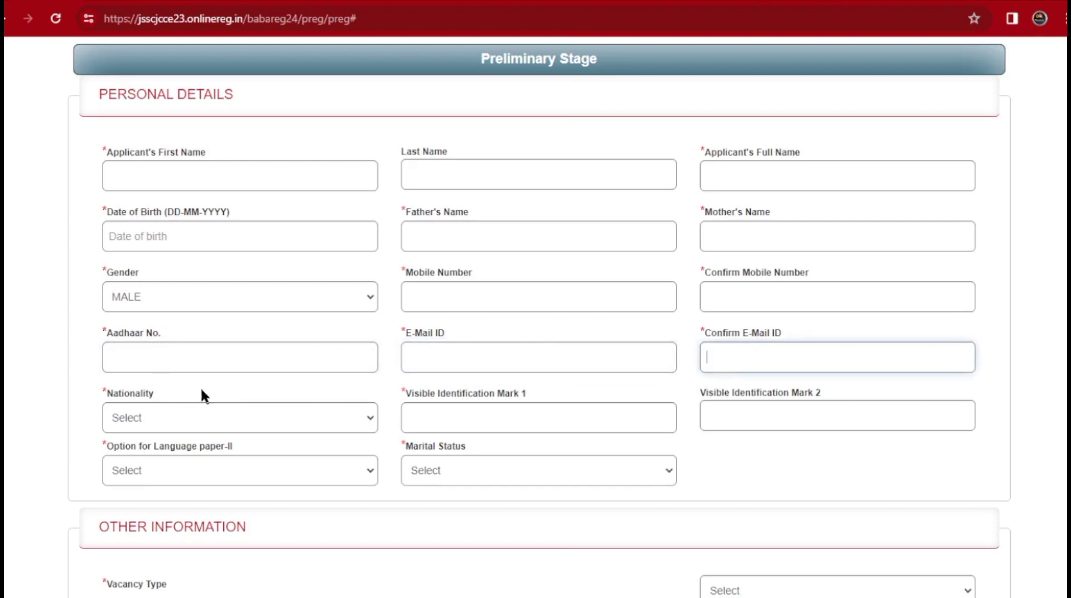
Set the nationality to INDIAN and go to the first visible identification mark field
scroll(244, 362, "down", 3)
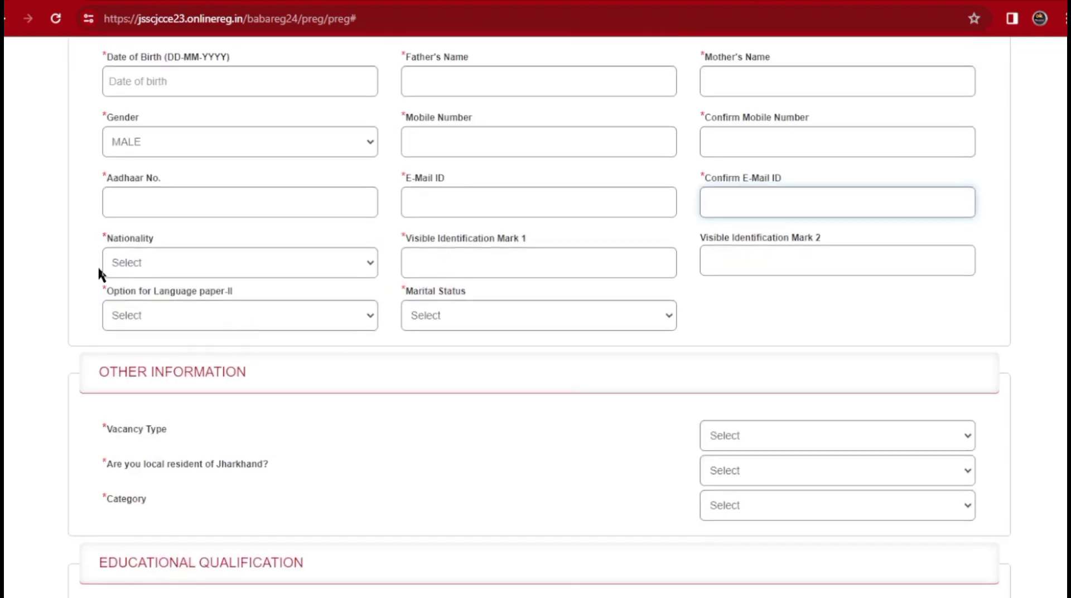
left_click(142, 258)
left_click(290, 298)
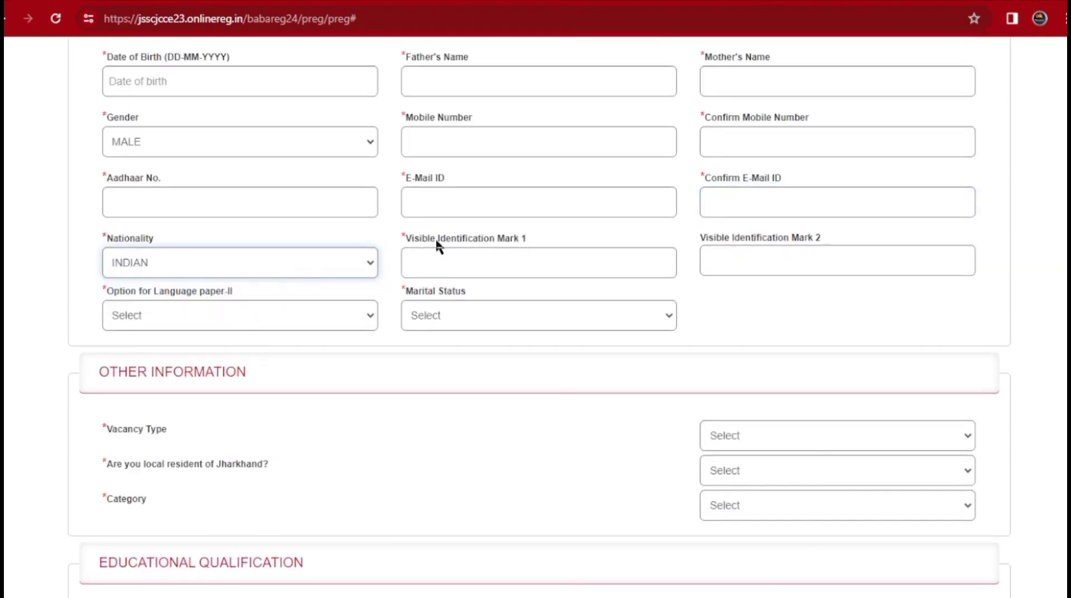
left_click(534, 256)
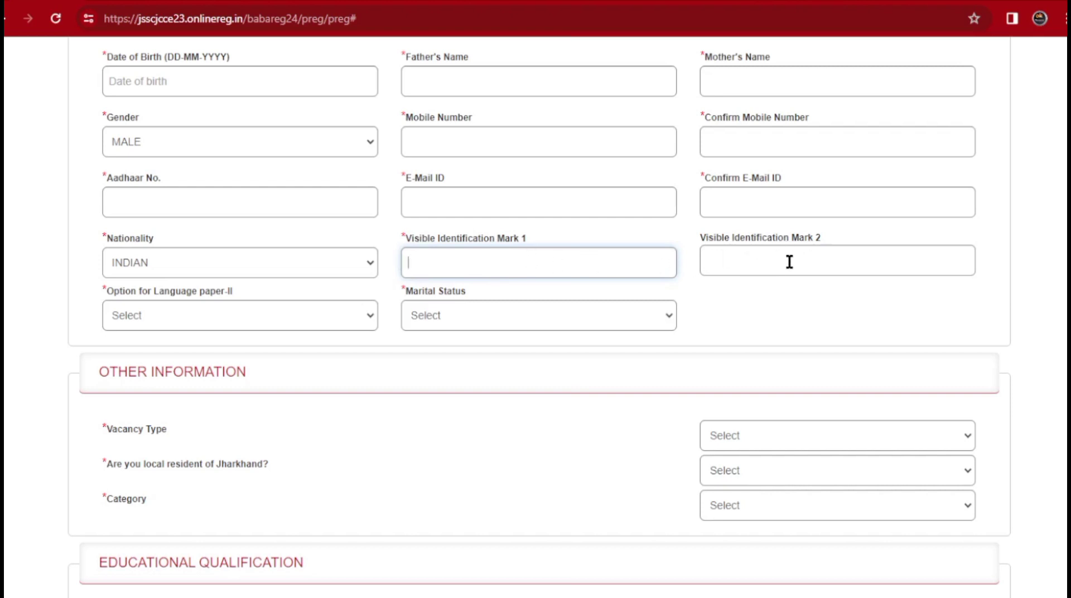
Choose HINDI as the option for language paper-II and UNMARRIED as the marital status
scroll(225, 272, "down", 3)
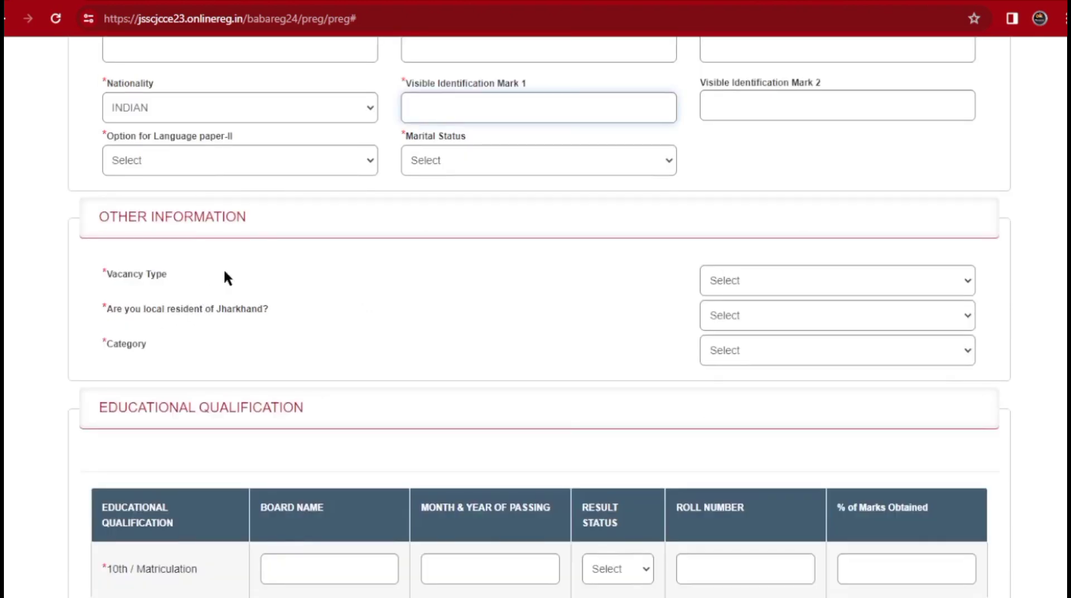
left_click(189, 160)
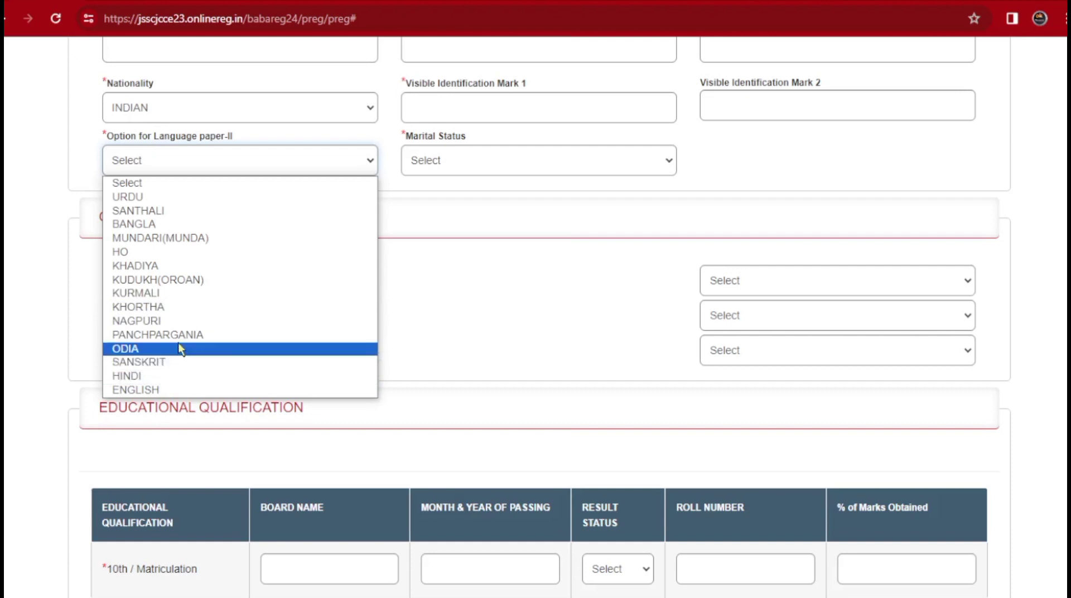
left_click(129, 375)
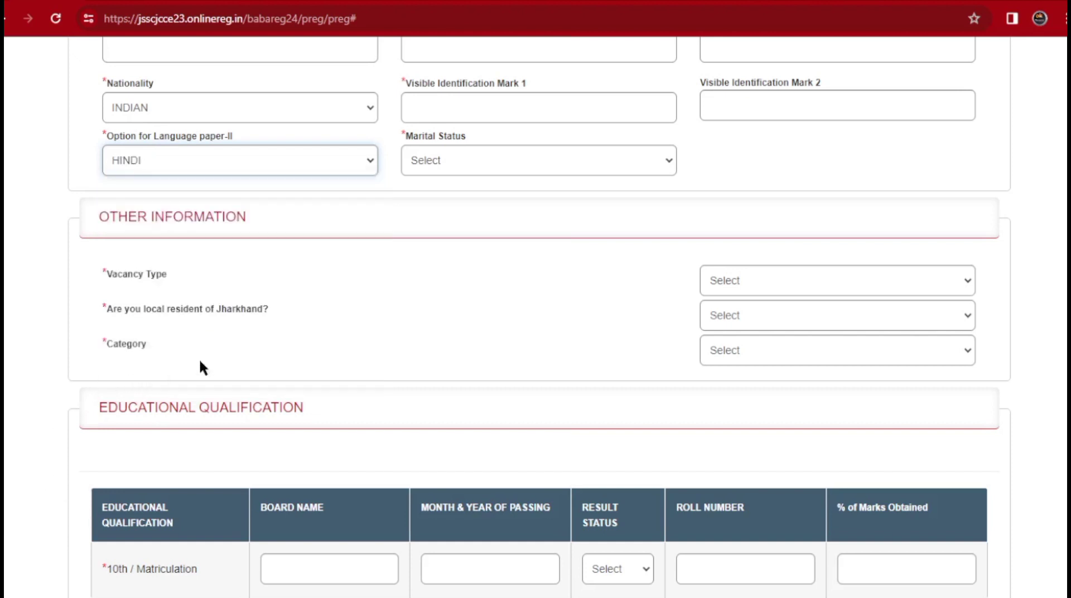
left_click(441, 160)
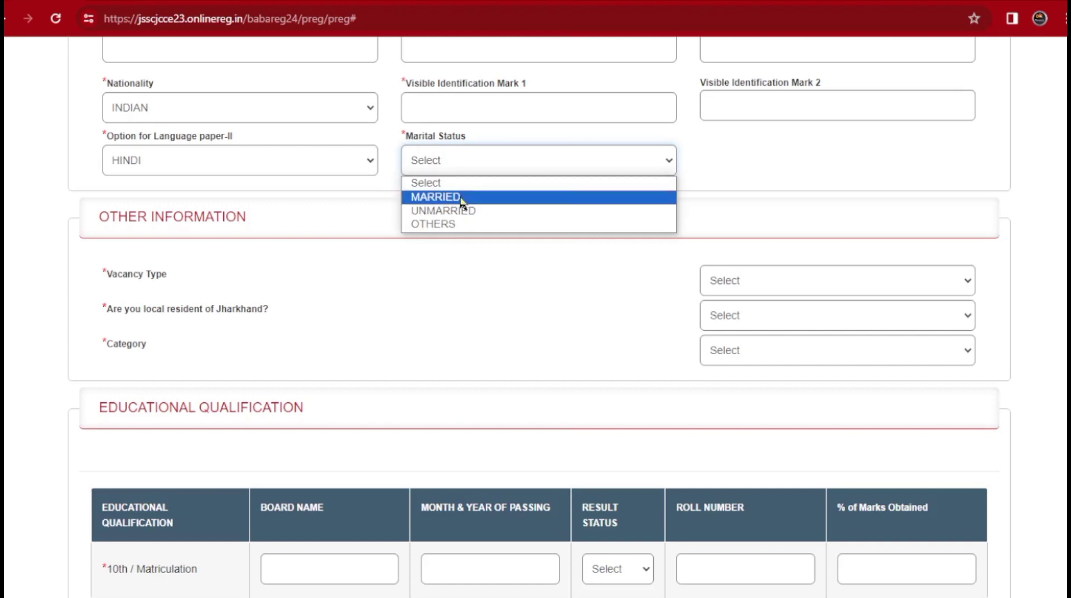
left_click(440, 210)
Set the vacancy type to REGULAR in the Other Information section
scroll(393, 175, "down", 5)
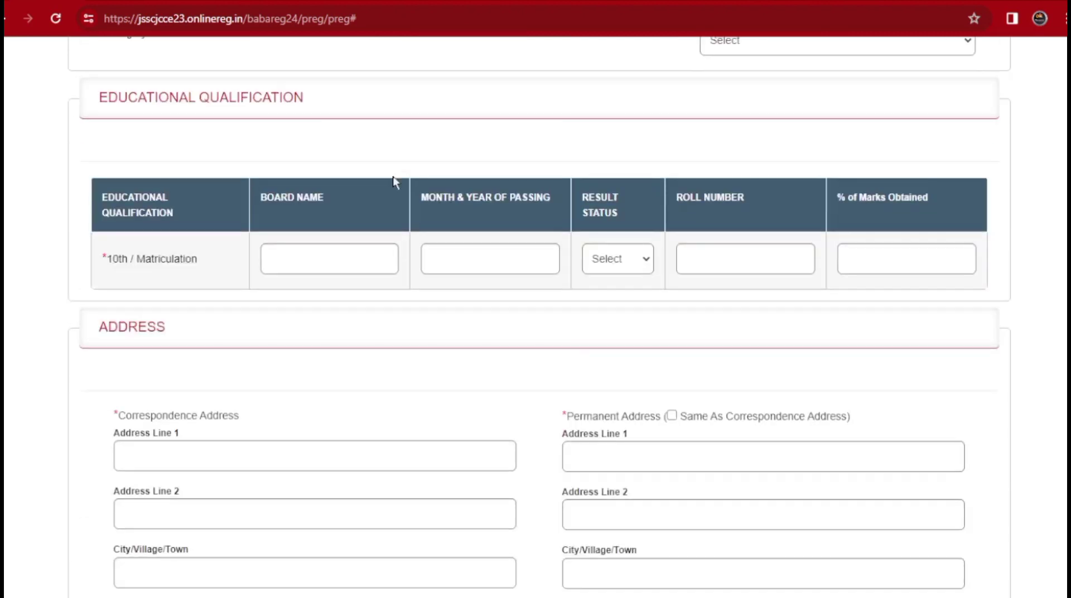
scroll(392, 175, "up", 3)
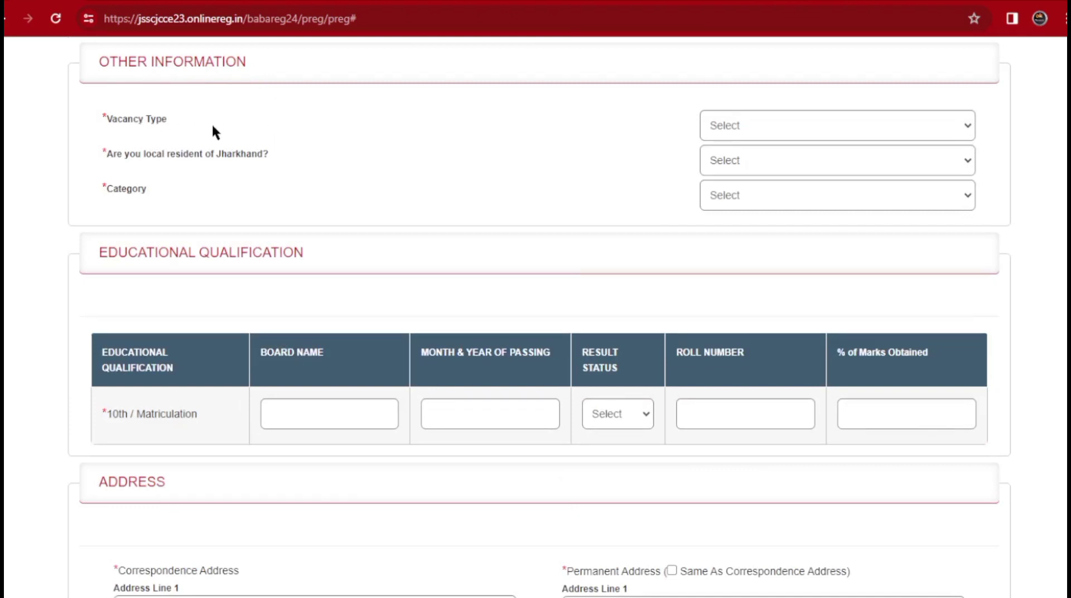
left_click(716, 133)
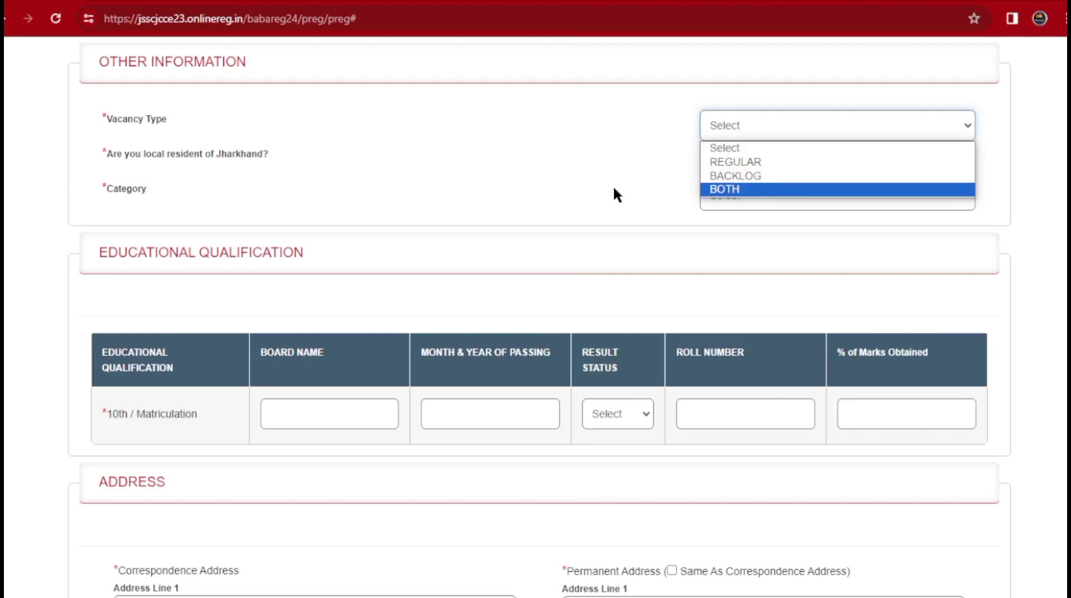
left_click(745, 163)
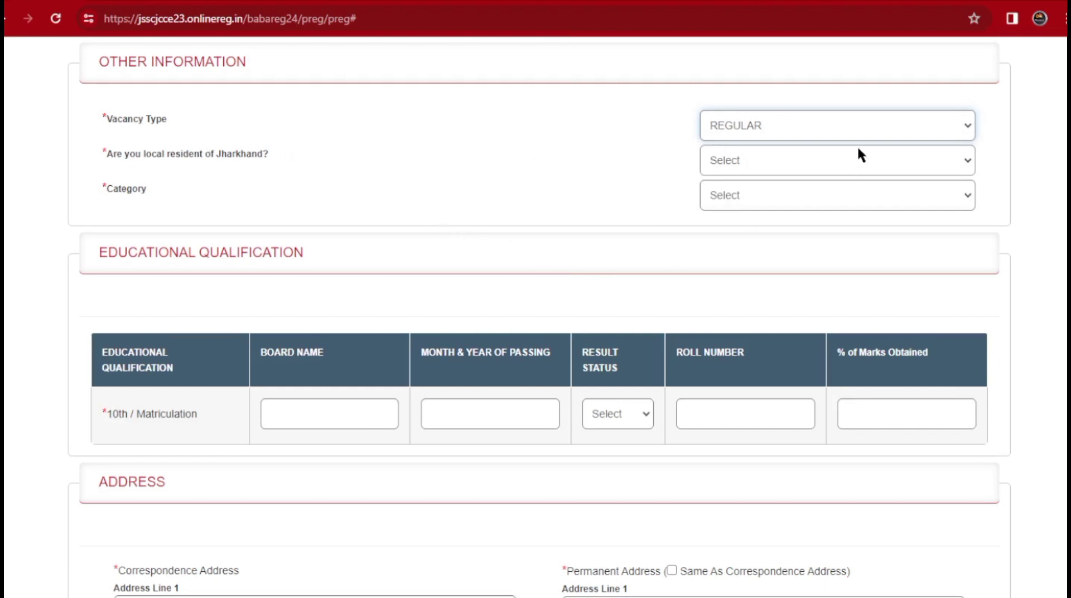
Answer Yes to being a local resident of Jharkhand and review the additional questions for residents
left_click(754, 162)
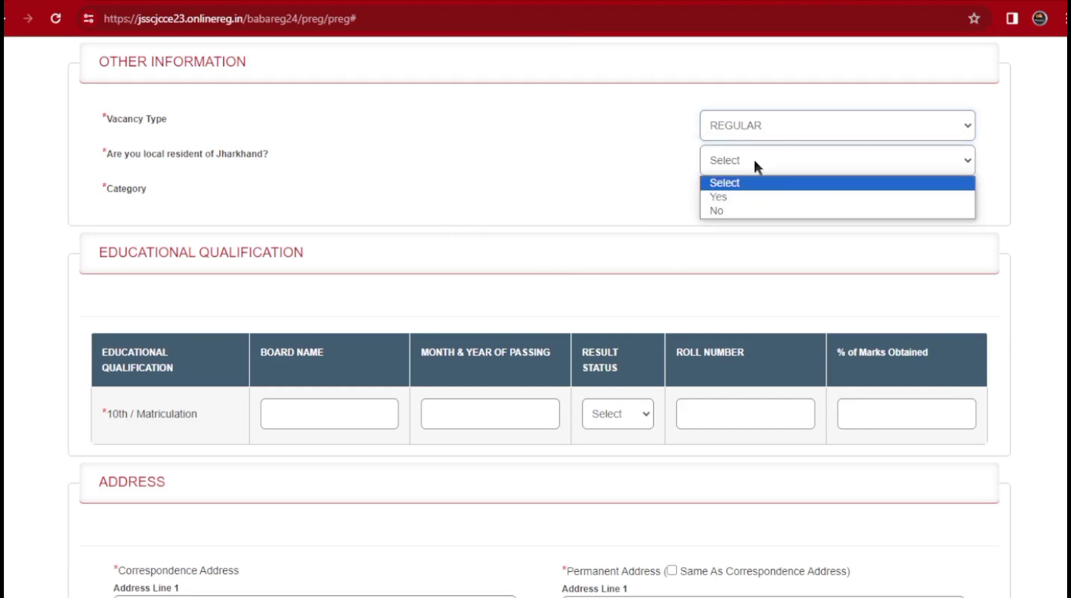
left_click(731, 198)
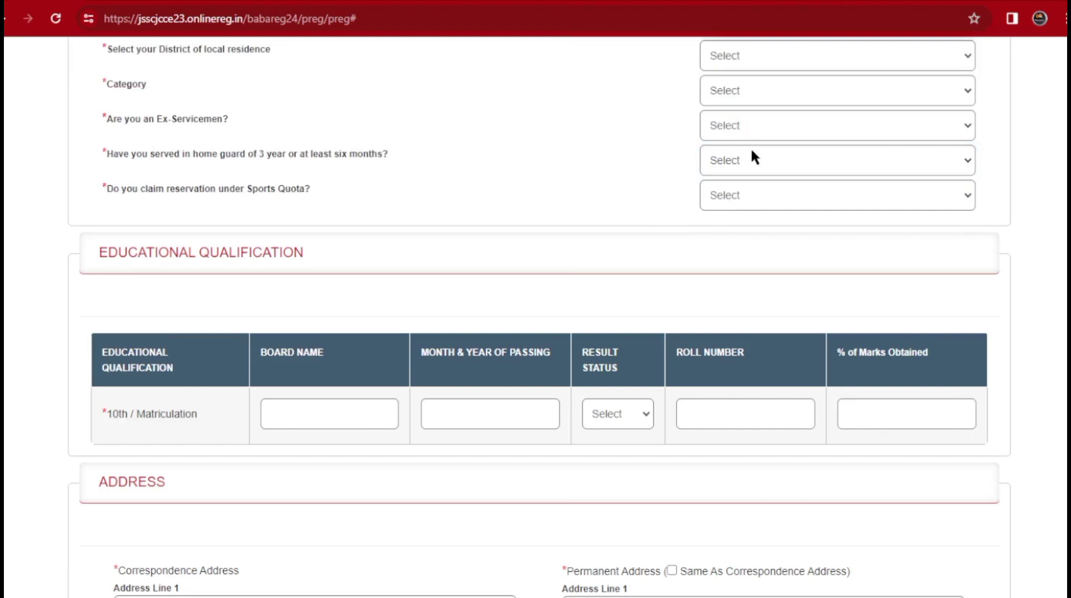
scroll(754, 141, "up", 3)
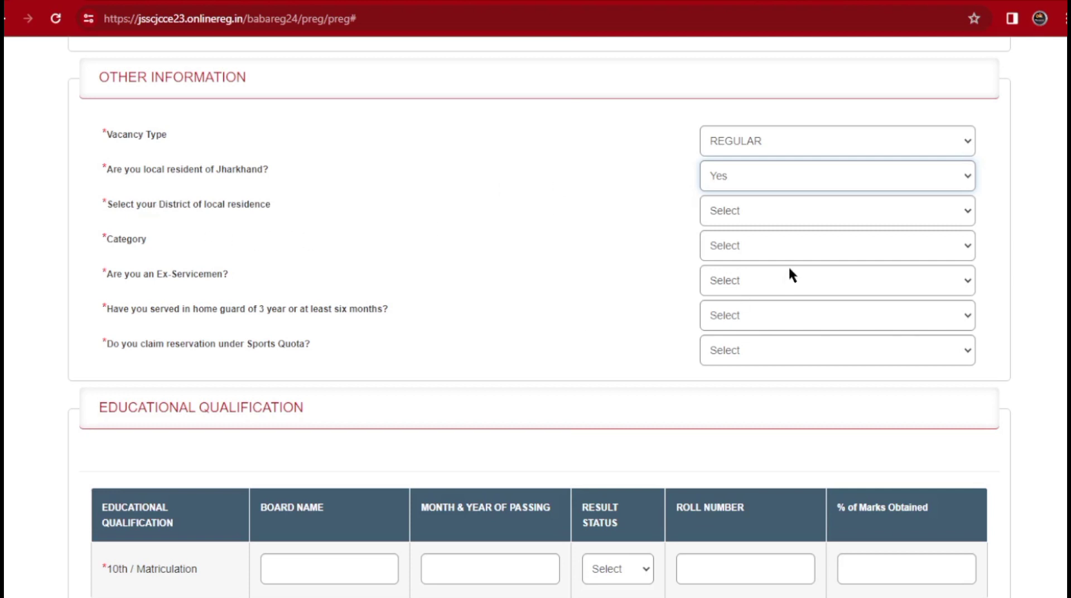
scroll(780, 268, "down", 3)
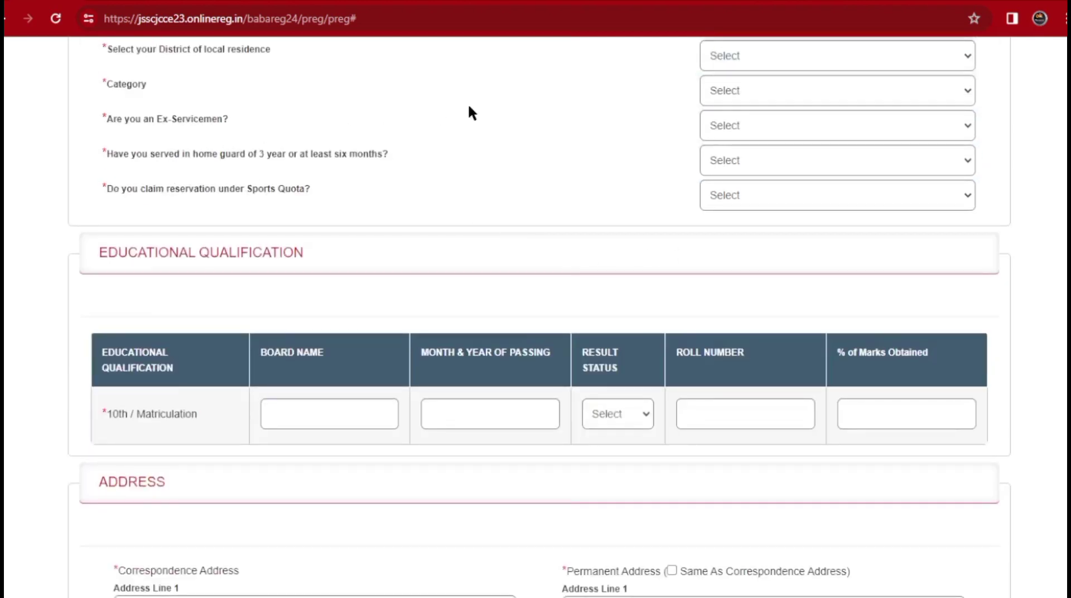
scroll(804, 146, "up", 3)
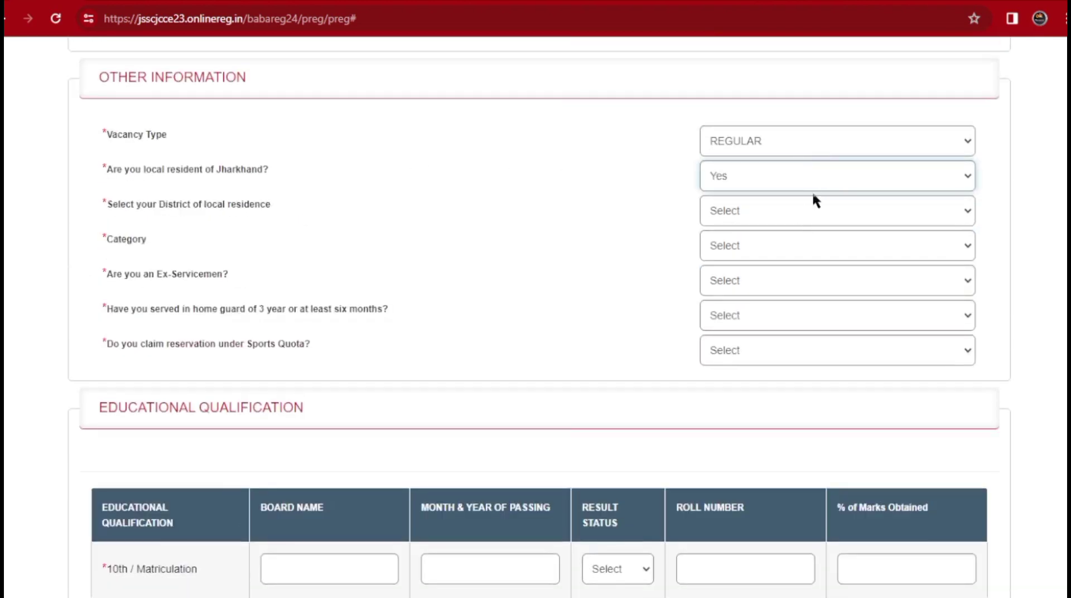
Answer No to being a local resident of Jharkhand and set the category to UR
left_click(798, 177)
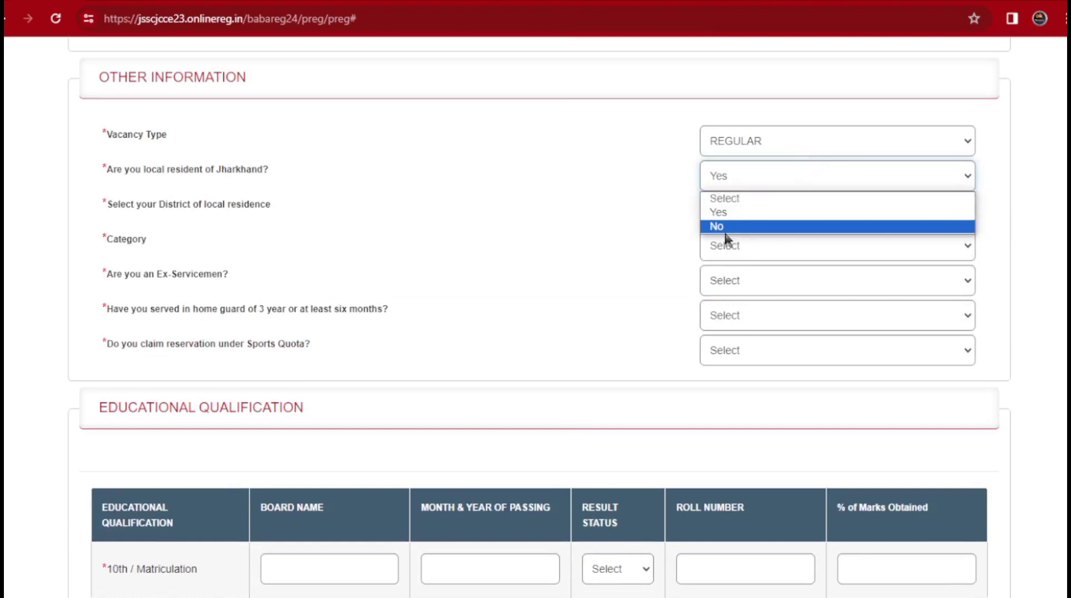
left_click(719, 226)
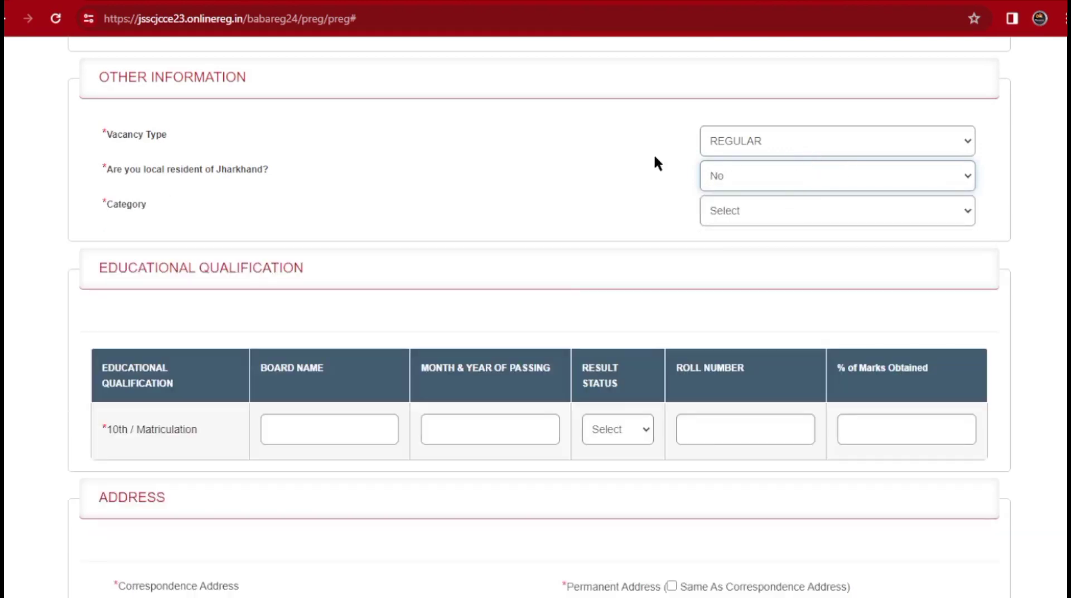
left_click(760, 210)
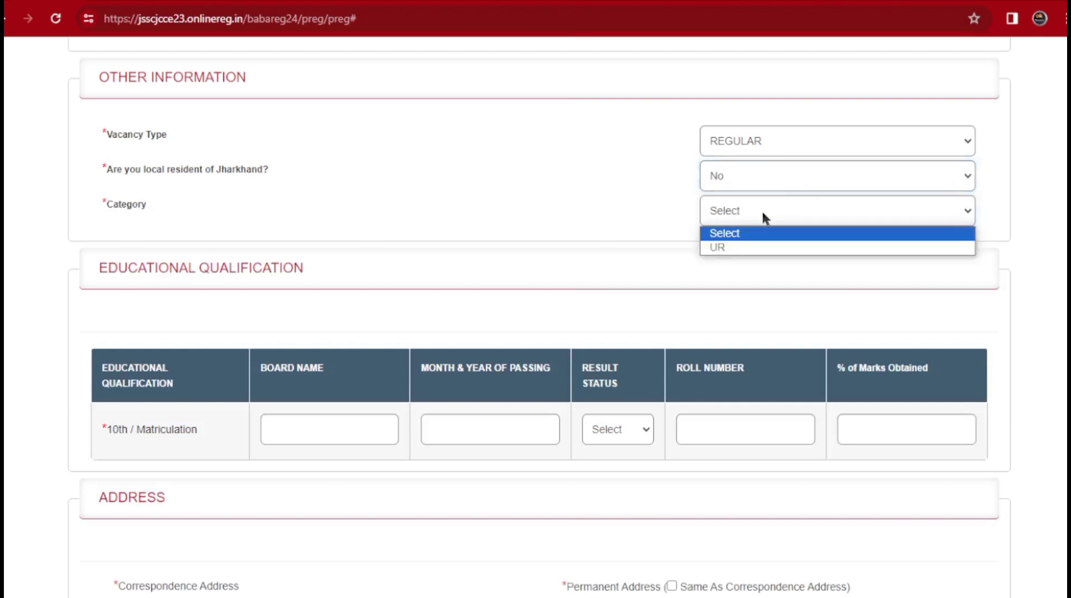
left_click(728, 247)
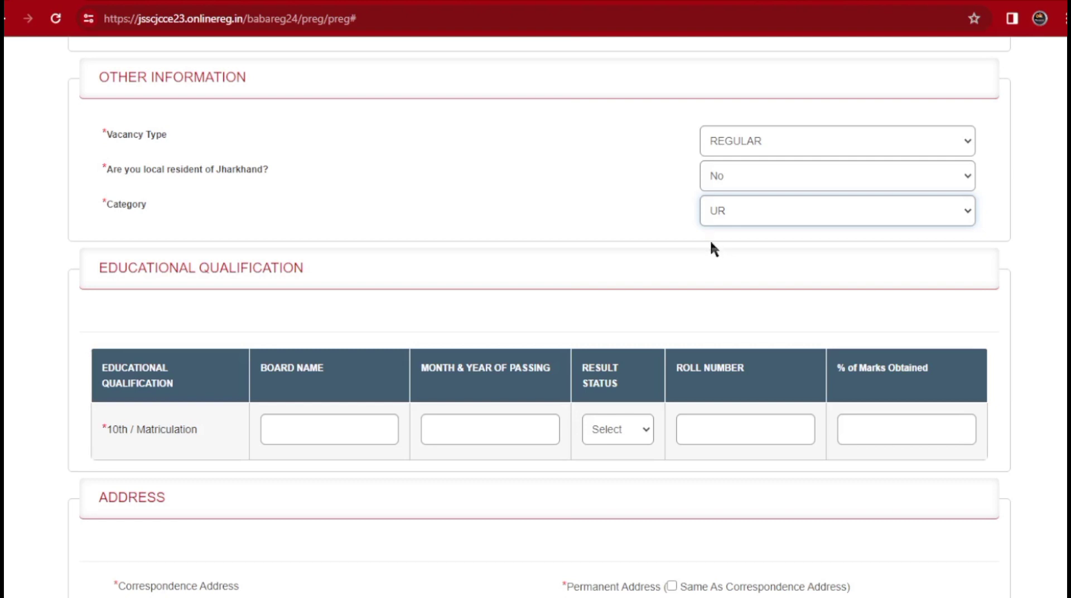
scroll(711, 247, "down", 3)
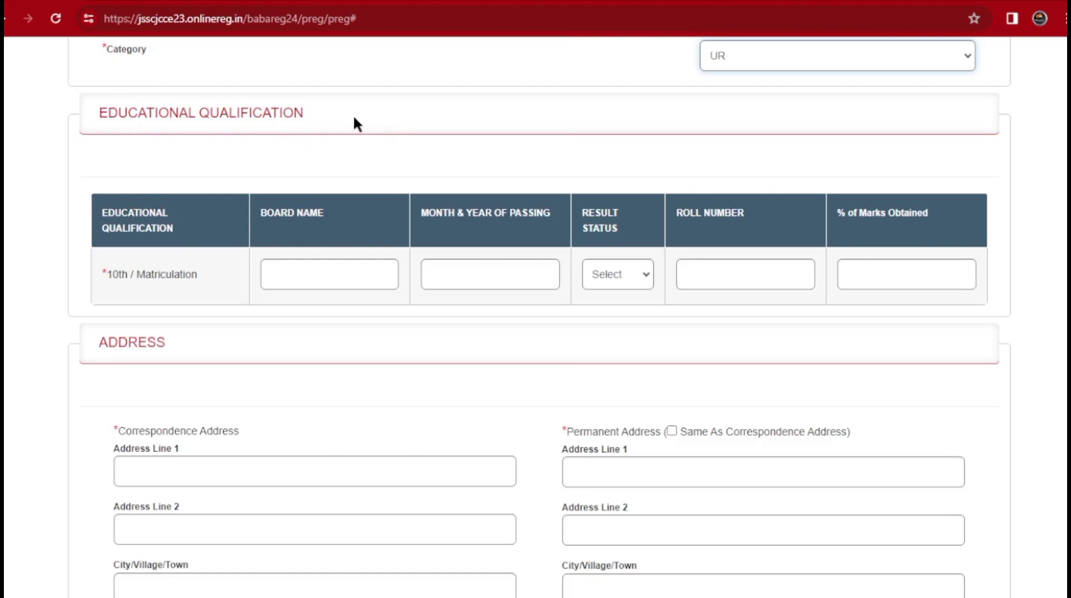
Set the 10th / Matriculation month and year of passing to 01-1965 and go through the other qualification fields
scroll(356, 115, "down", 3)
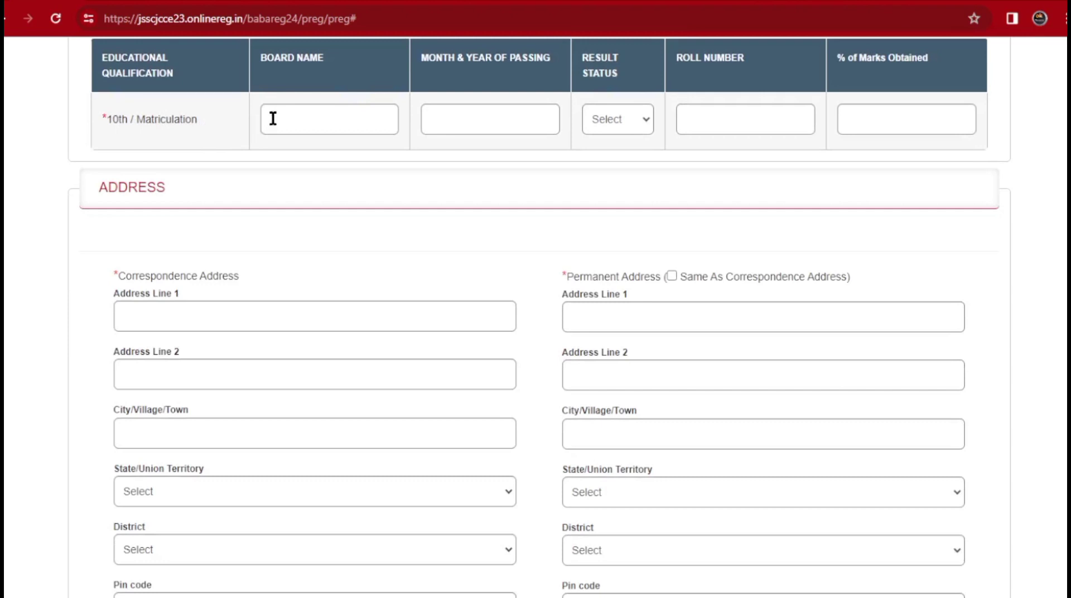
left_click(302, 119)
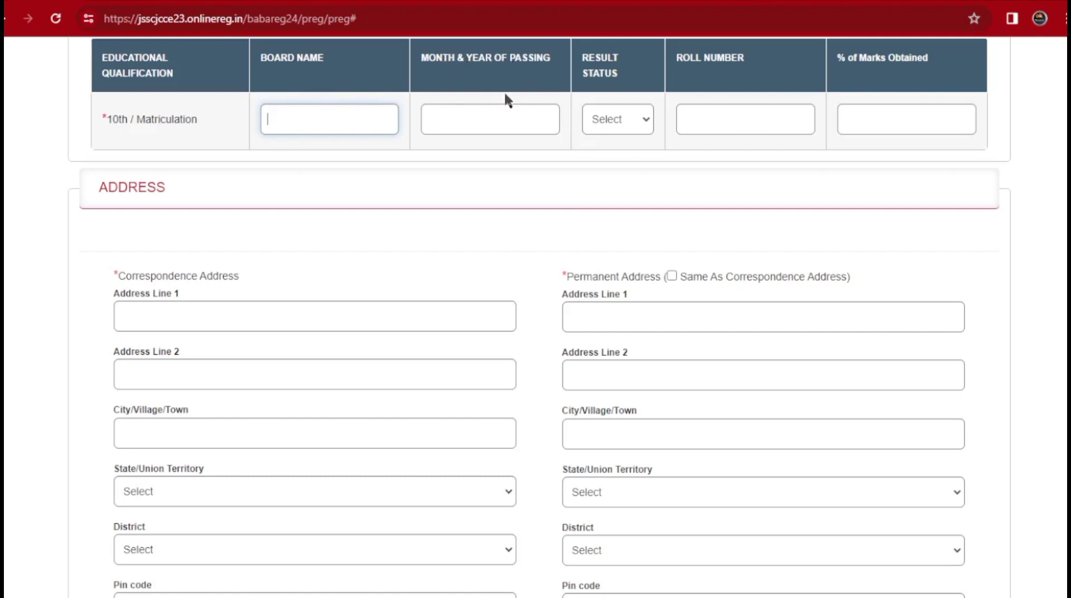
left_click(444, 127)
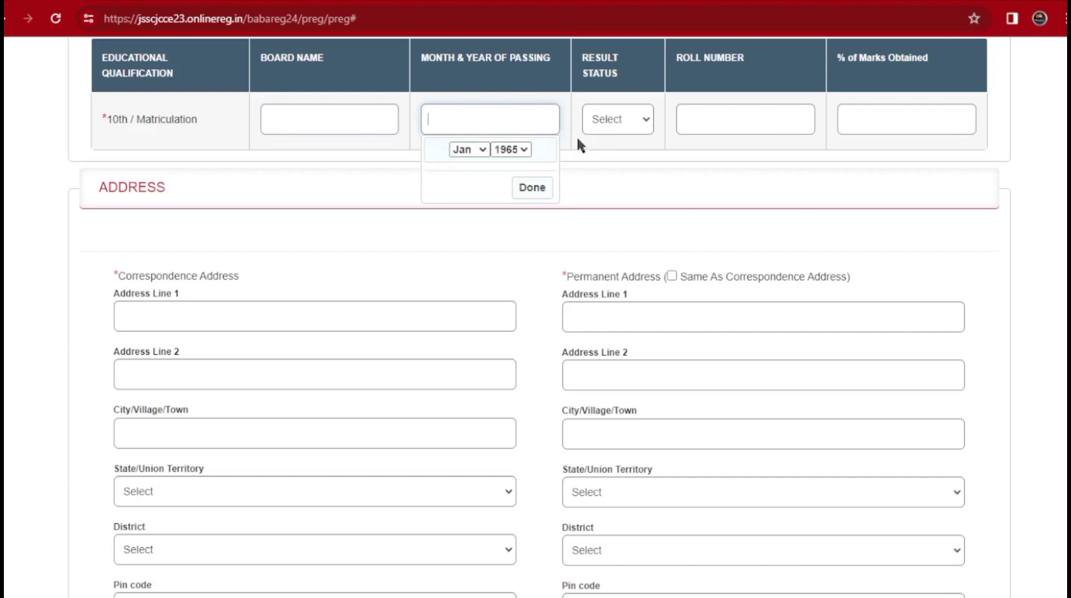
left_click(603, 118)
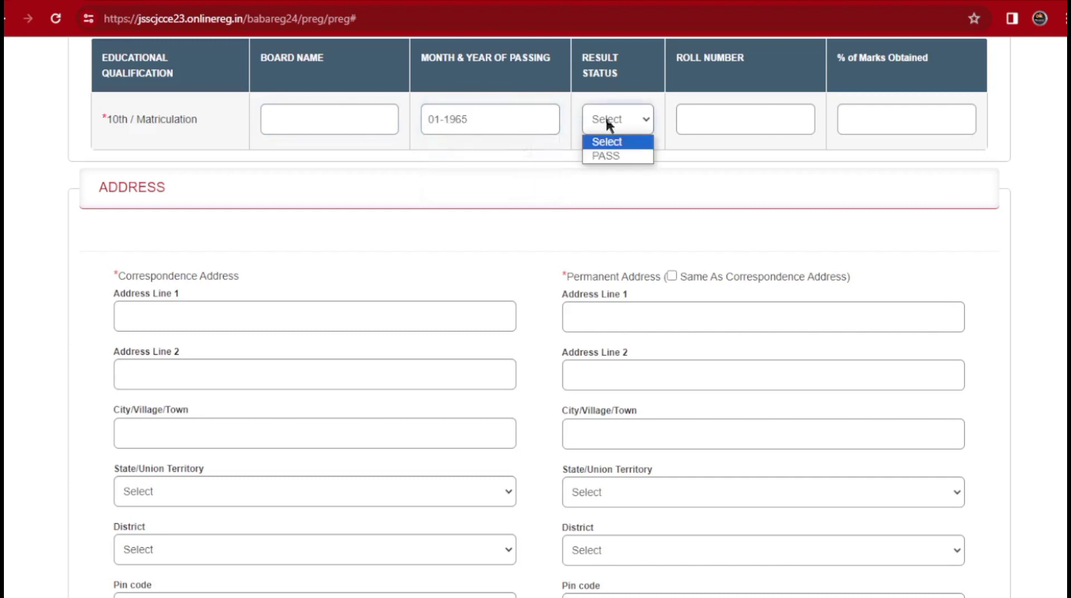
left_click(709, 126)
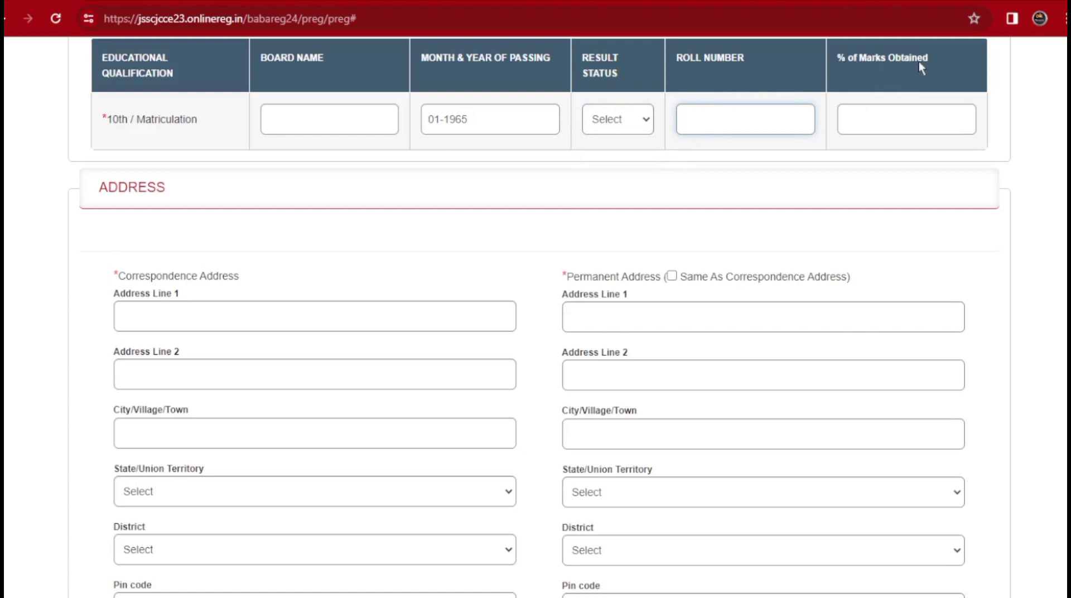
left_click(916, 118)
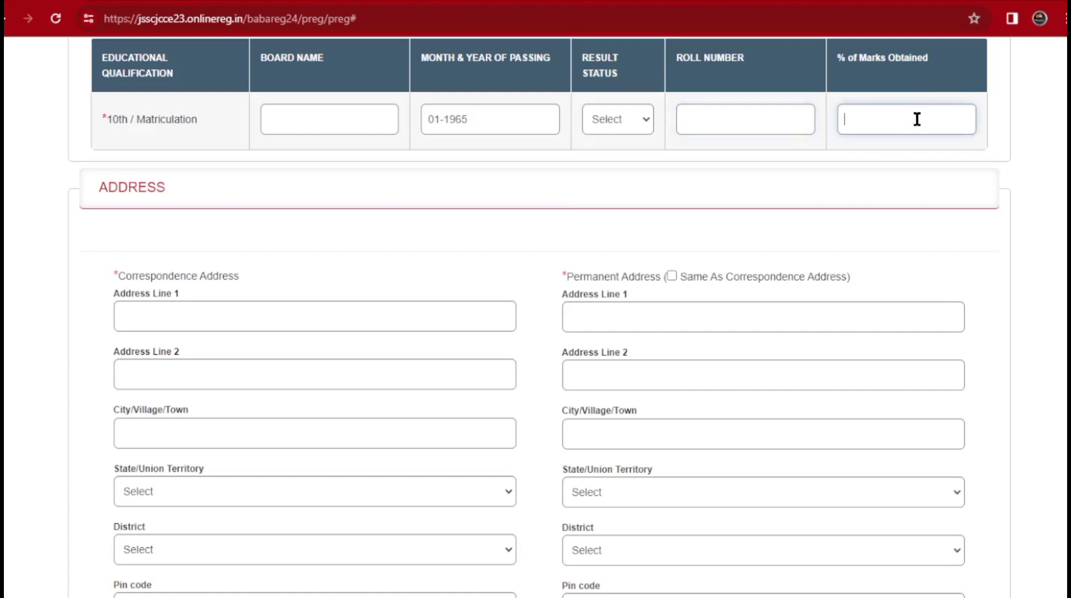
Go through the Address Line 1, Address Line 2 and City/Village/Town fields of the correspondence address
scroll(930, 122, "down", 3)
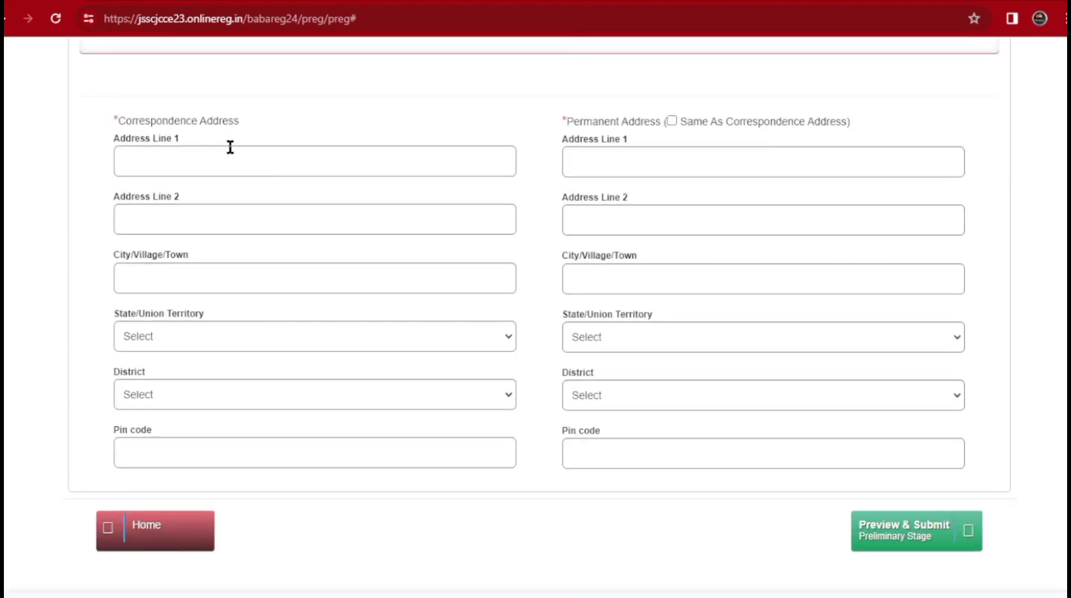
scroll(210, 165, "up", 3)
scroll(210, 170, "down", 3)
left_click(154, 160)
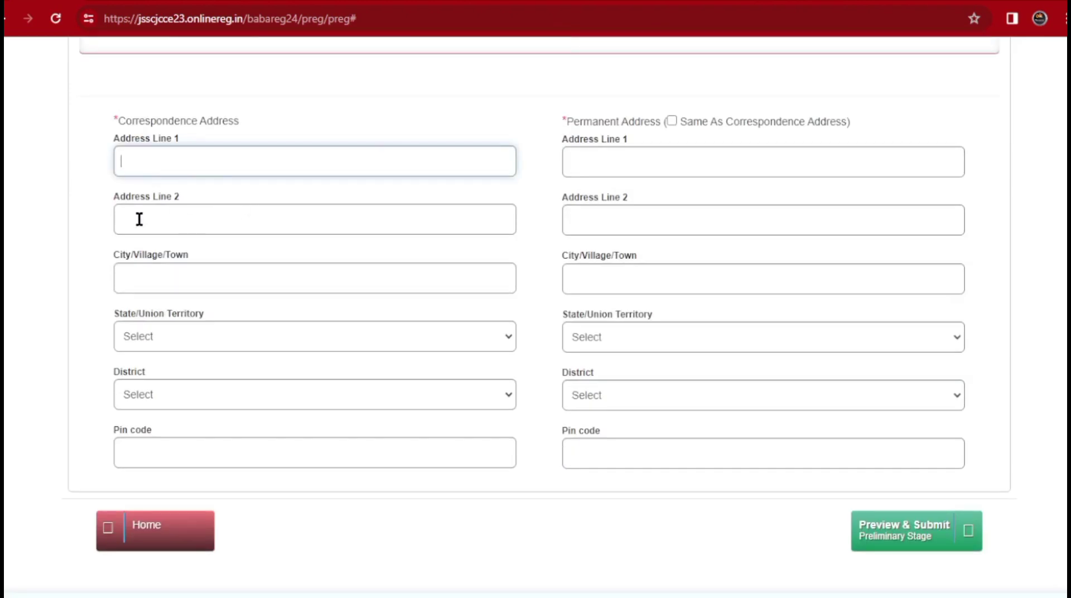
left_click(165, 217)
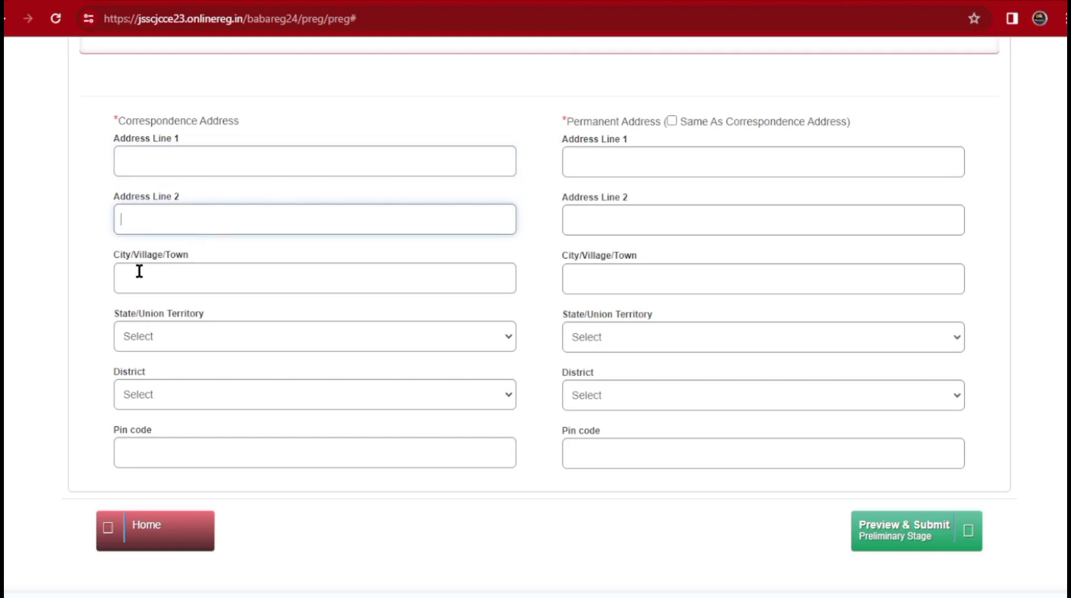
left_click(200, 273)
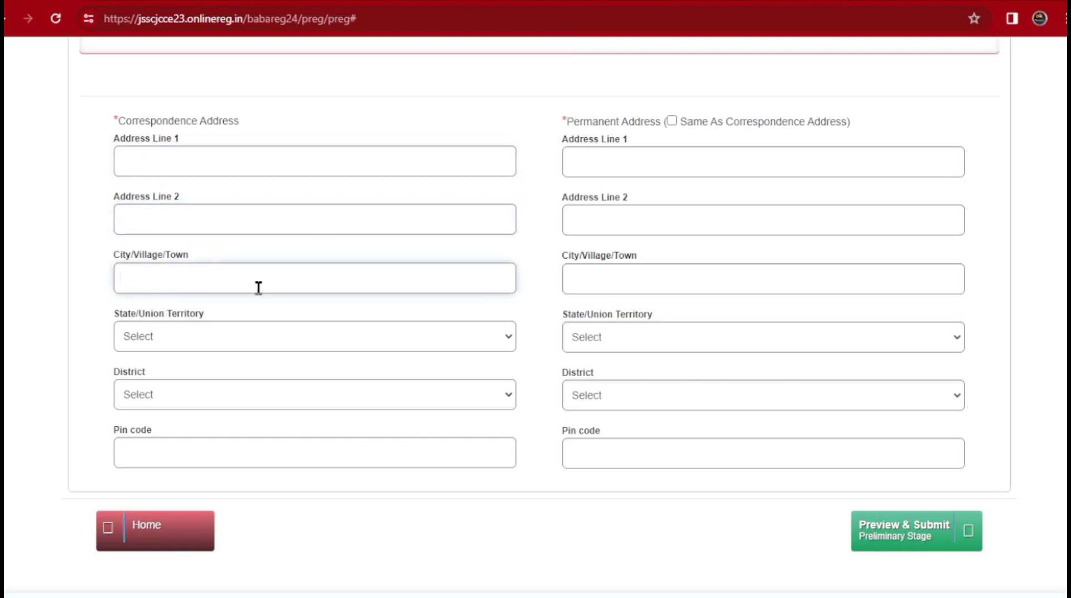
Try DAMAN AND DIU as the State/Union Territory of the correspondence address
left_click(144, 330)
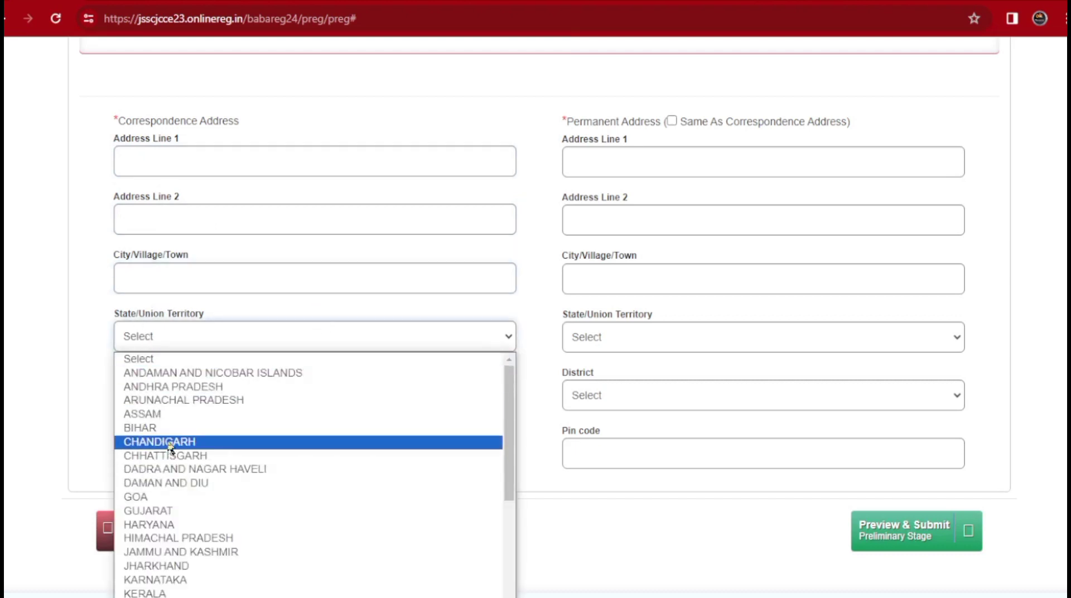
left_click(34, 397)
left_click(169, 337)
left_click(151, 482)
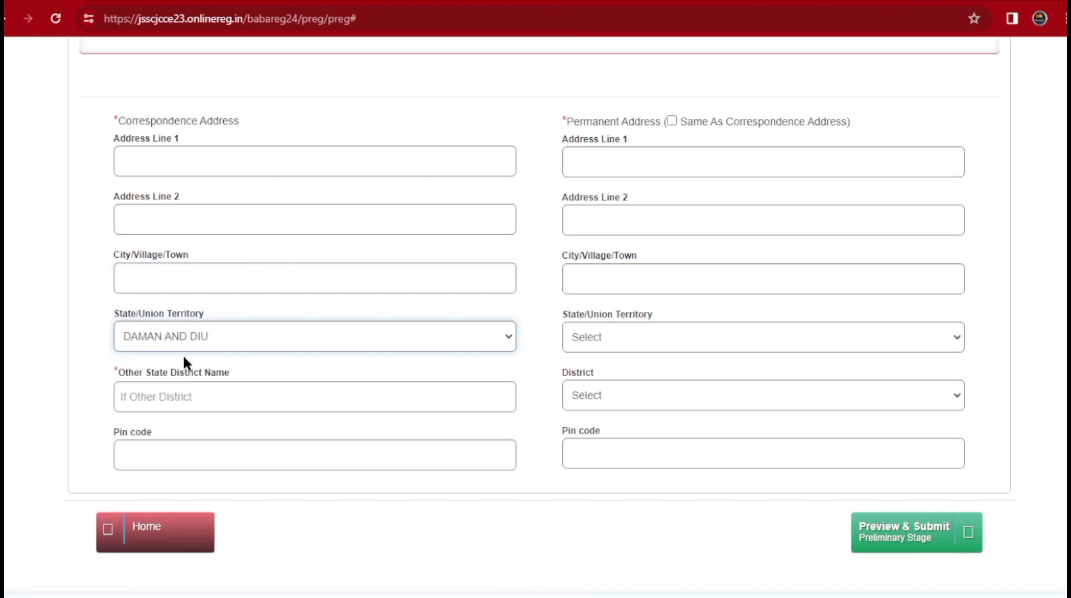
Set the correspondence address's State/Union Territory to BIHAR and go through its other-state district name and pin code fields
left_click(179, 338)
left_click(141, 428)
left_click(229, 396)
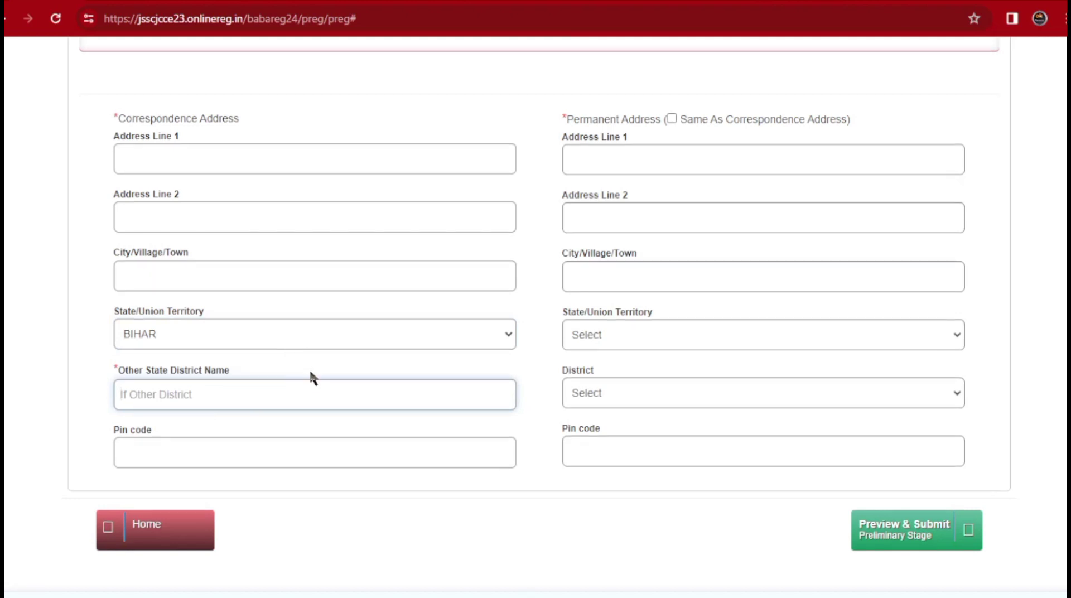
left_click(211, 452)
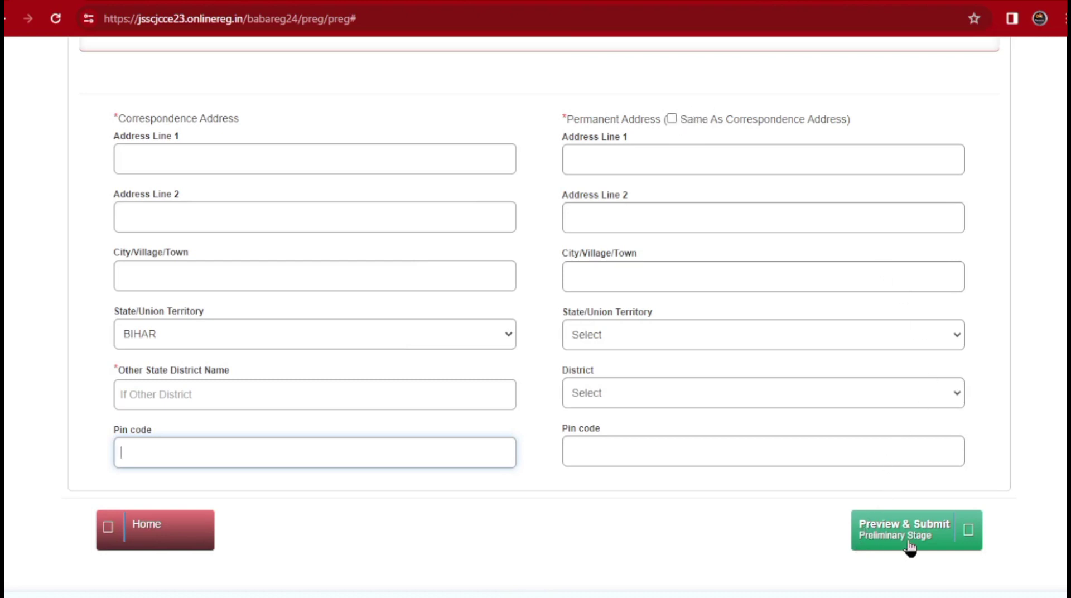
Try to preview and submit the preliminary stage of the application form
left_click(947, 537)
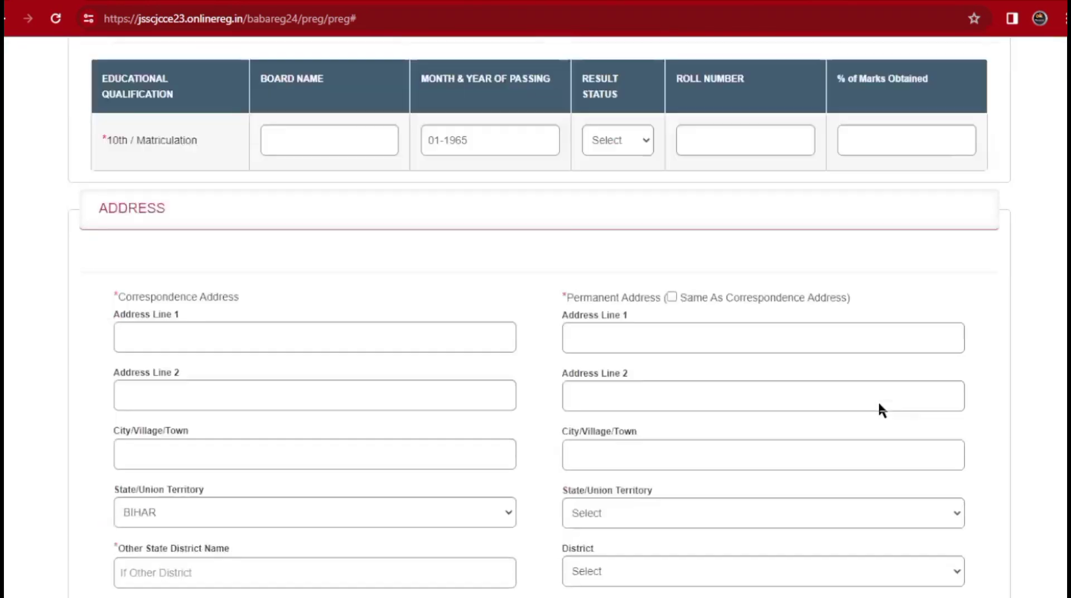
scroll(877, 410, "down", 3)
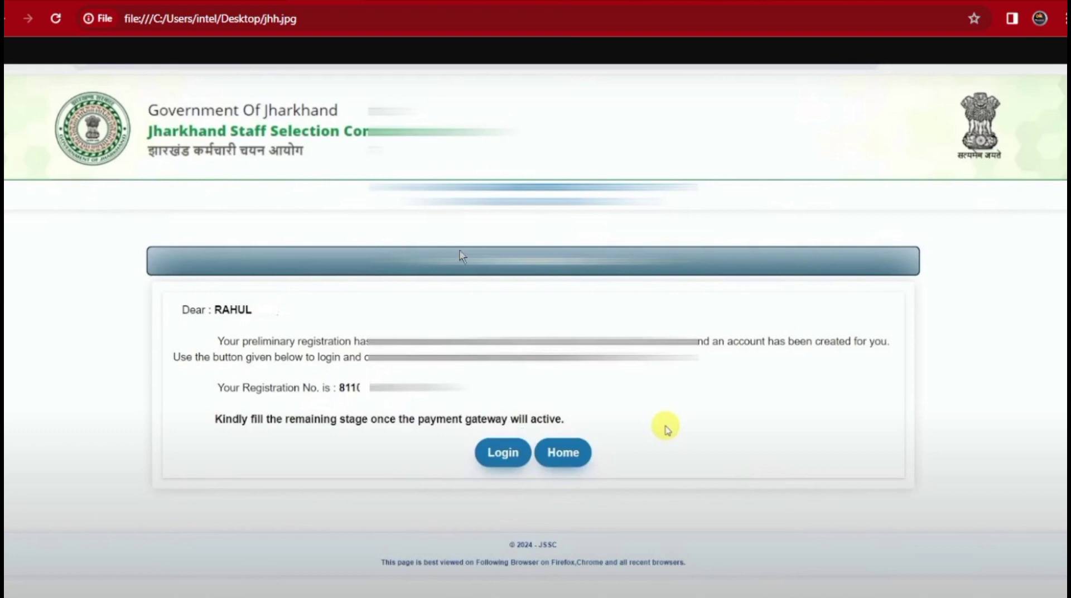
Return to the examination's home page, open Candidate Login and go through the registration number and date of birth fields
left_click(387, 3)
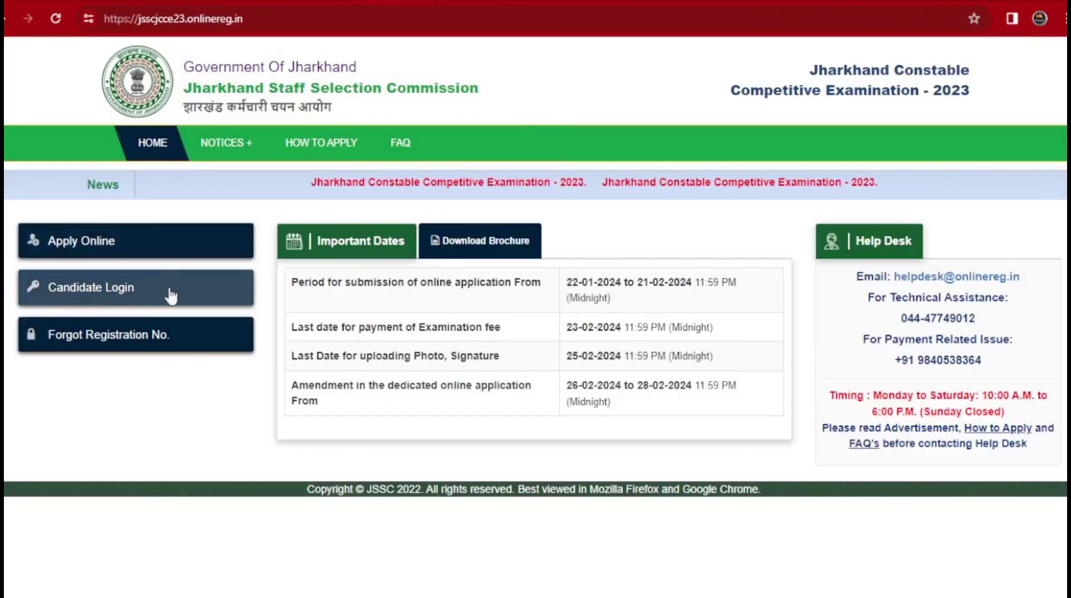
left_click(58, 301)
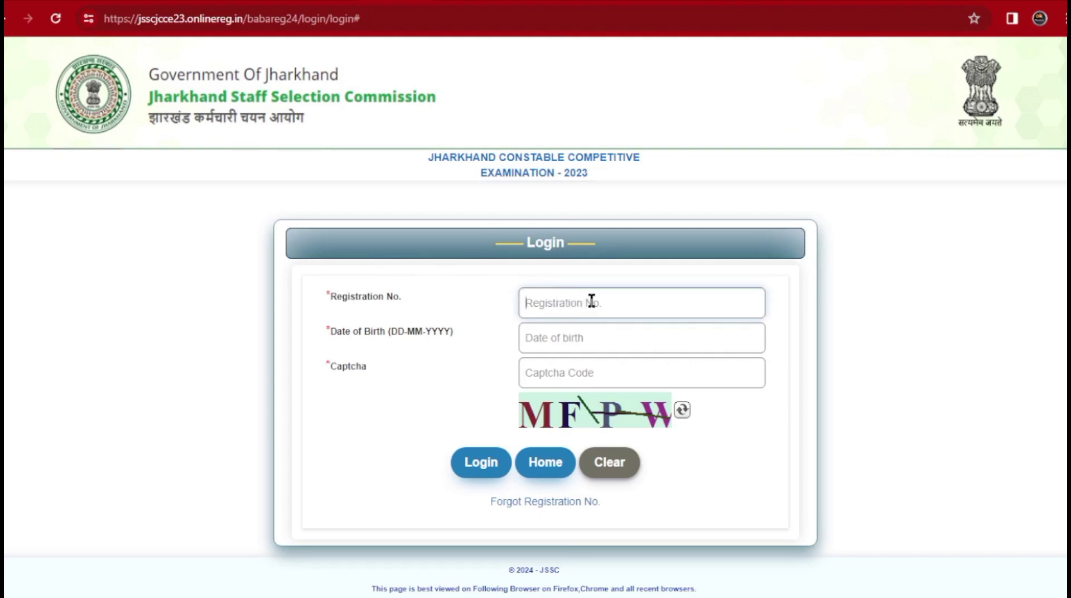
left_click(589, 337)
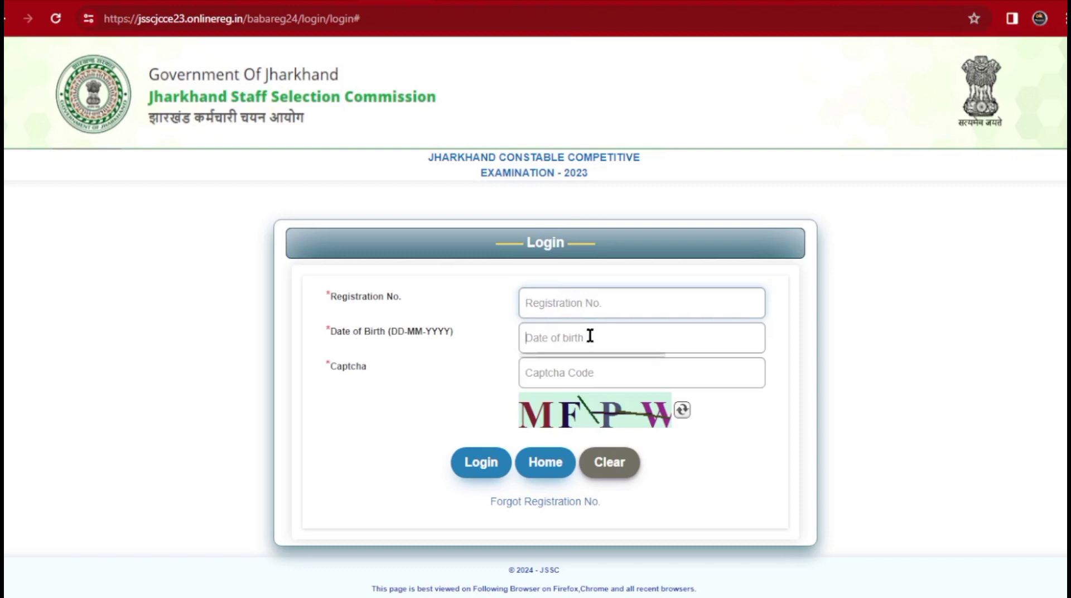
left_click(481, 341)
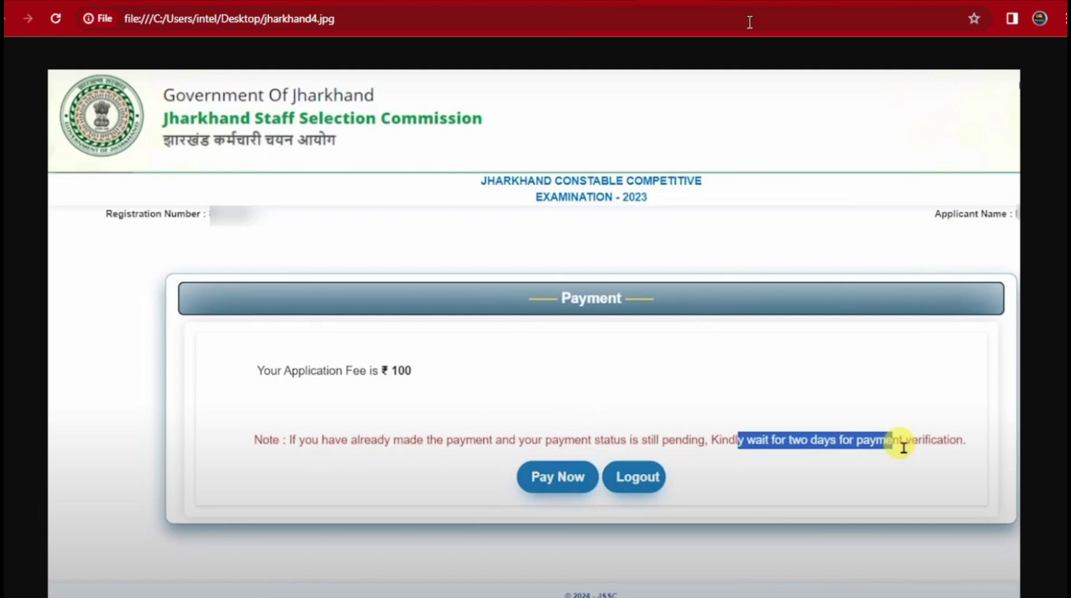
Switch to the payment.jpg image to examine the net banking options for paying the application fee
left_click(749, 1)
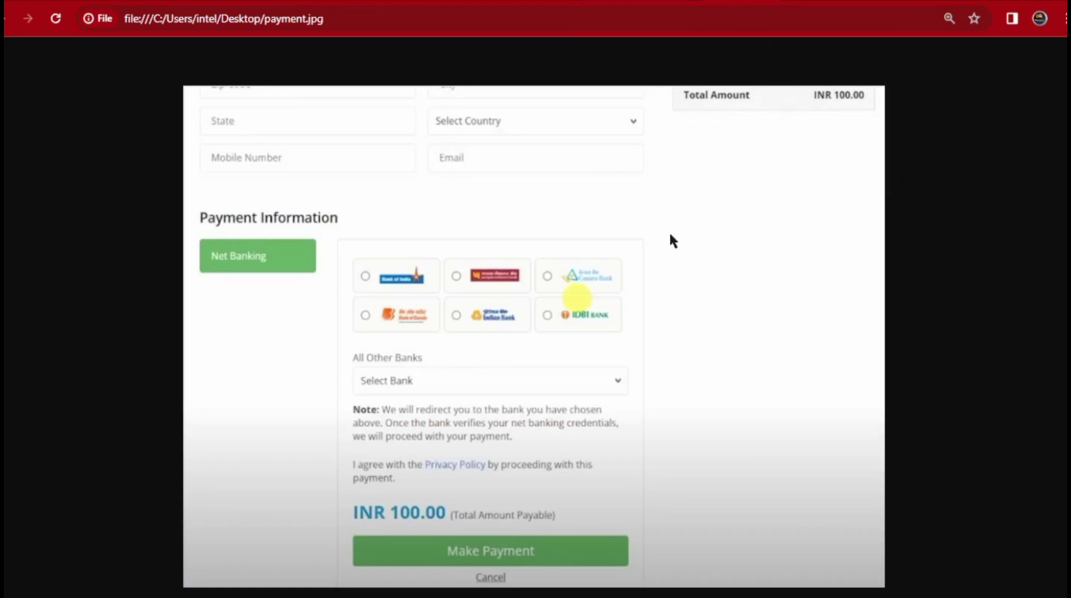